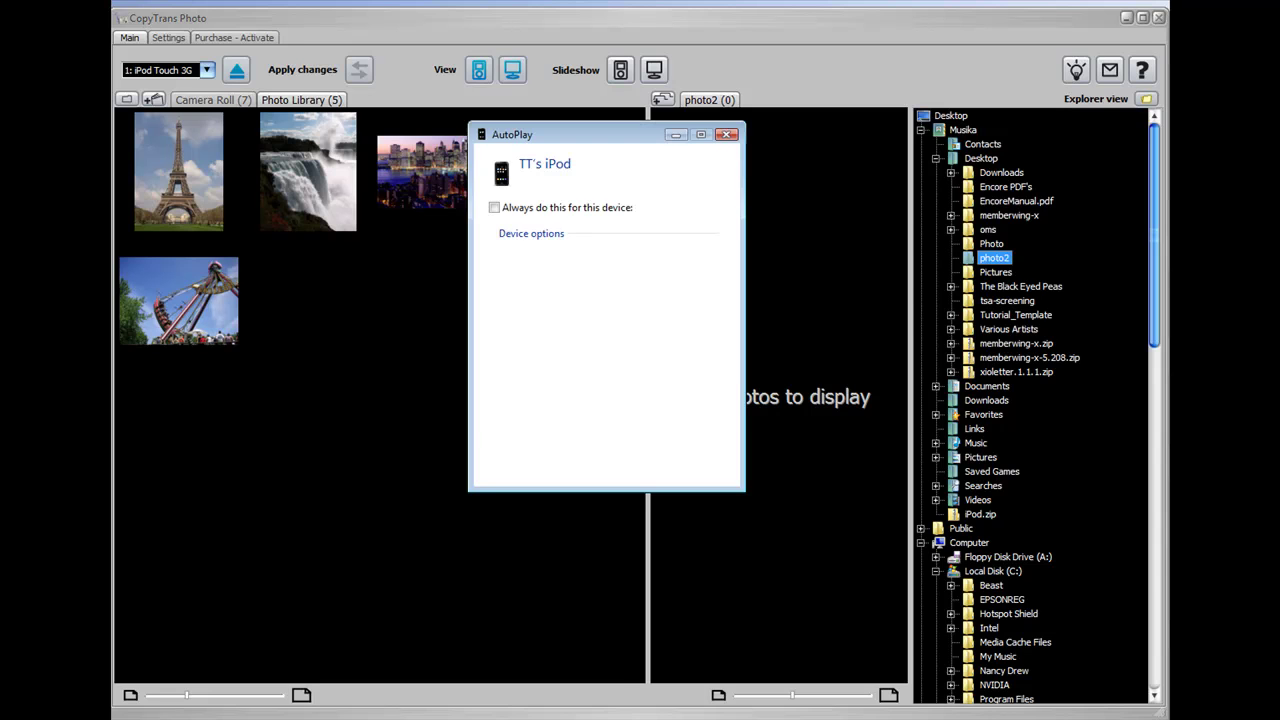
Dismiss the iPod AutoPlay prompt to show the 5-photo Photo Library beside photo2
{"action": "key", "text": "Escape"}
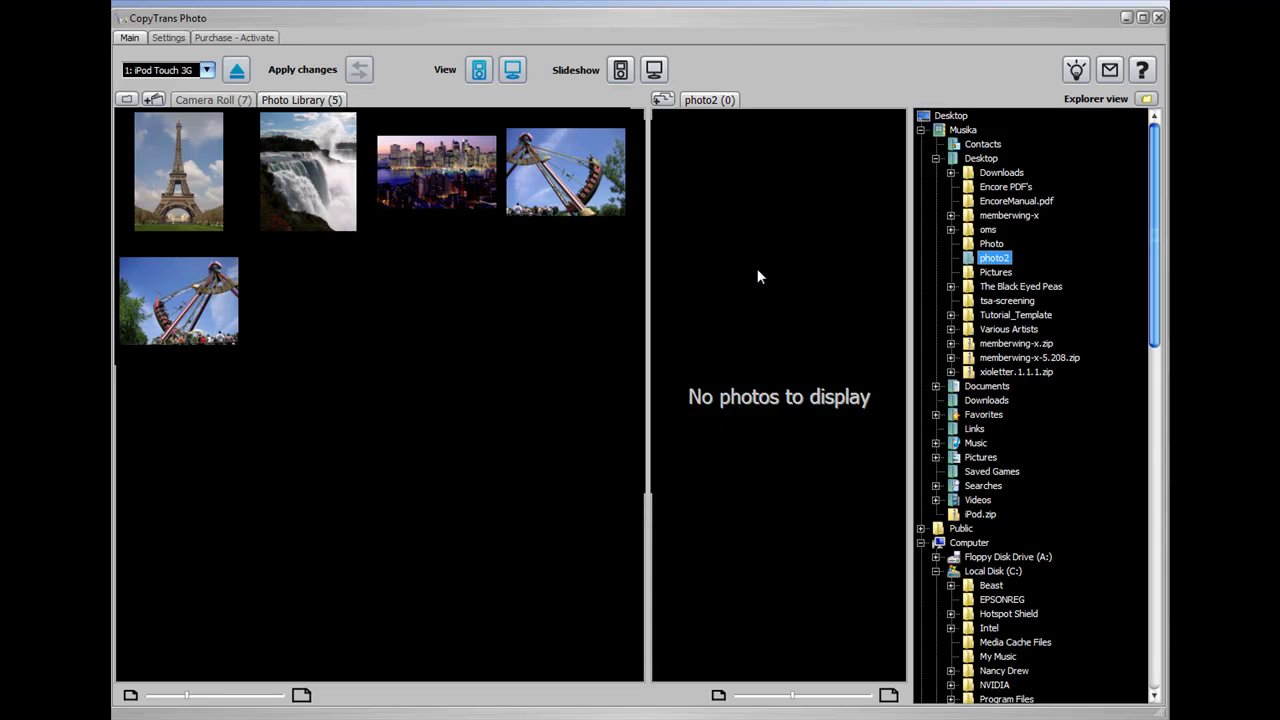
{"action": "left_click", "coordinate": [995, 259]}
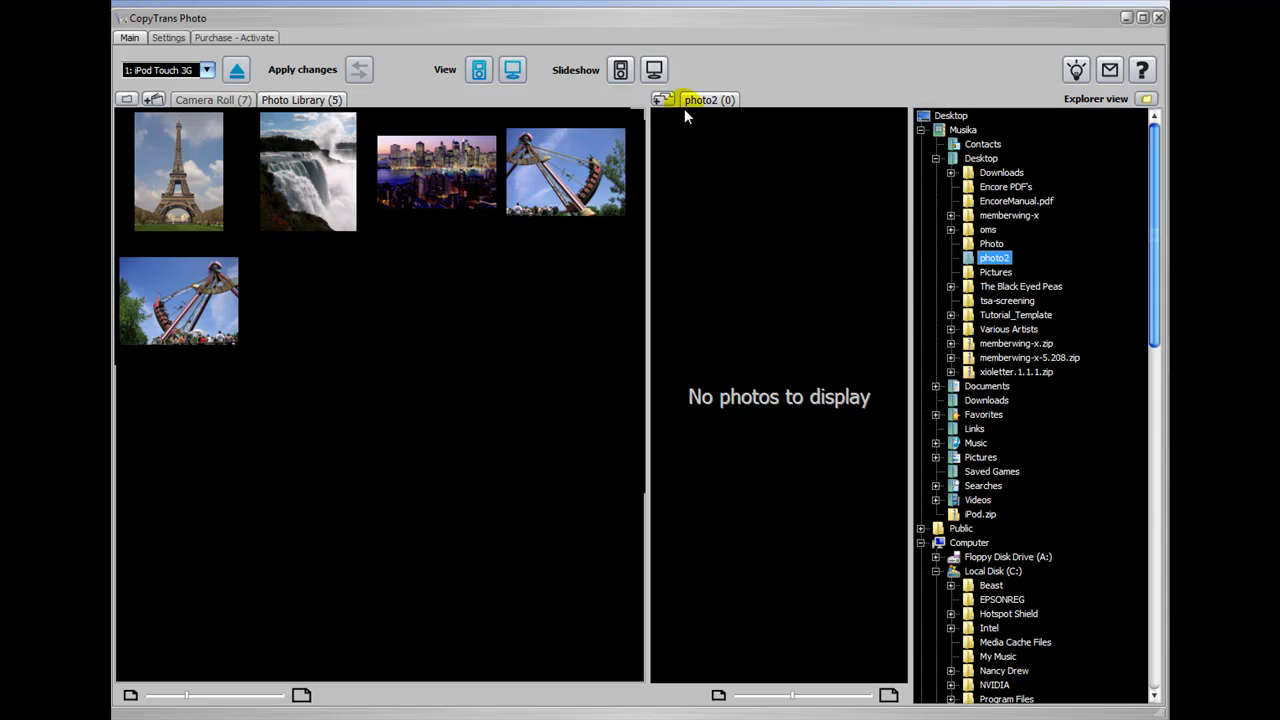
Copy Camera Roll photo IMG_0002.JPG to photo2, apply the change, and close Explorer
{"action": "left_click", "coordinate": [212, 100]}
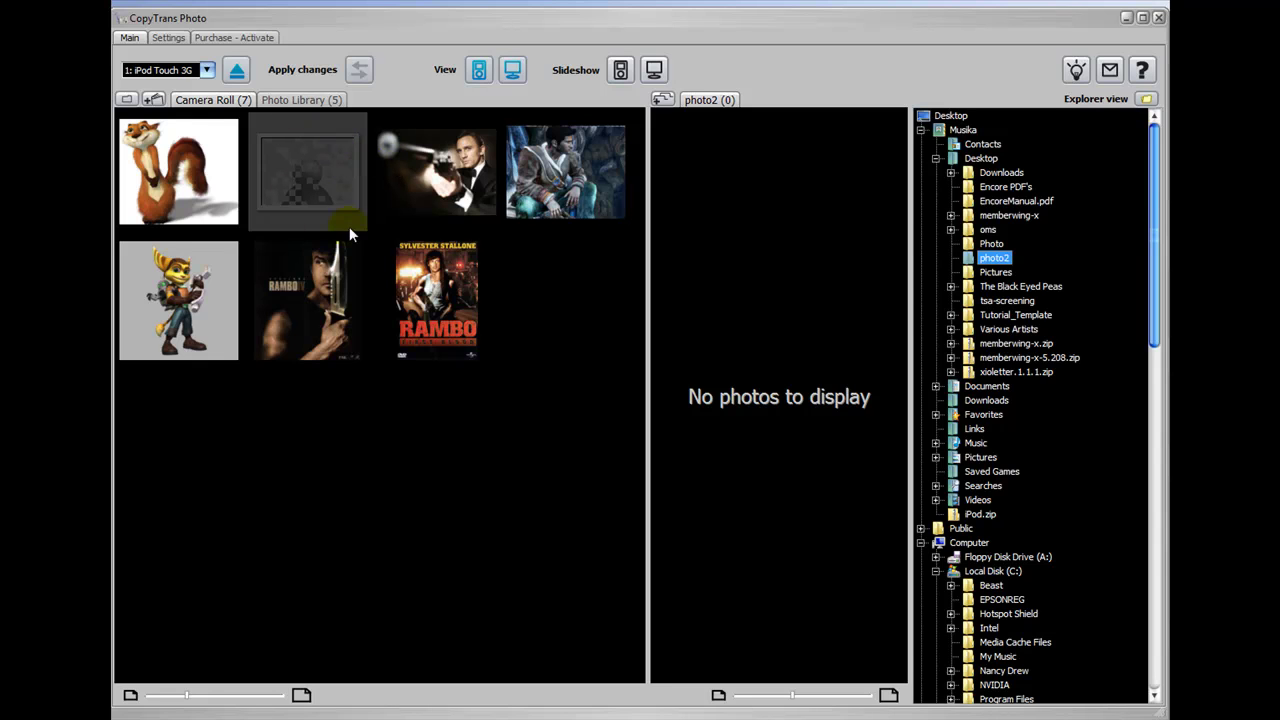
{"action": "left_click", "coordinate": [318, 145]}
{"action": "right_click", "coordinate": [312, 148]}
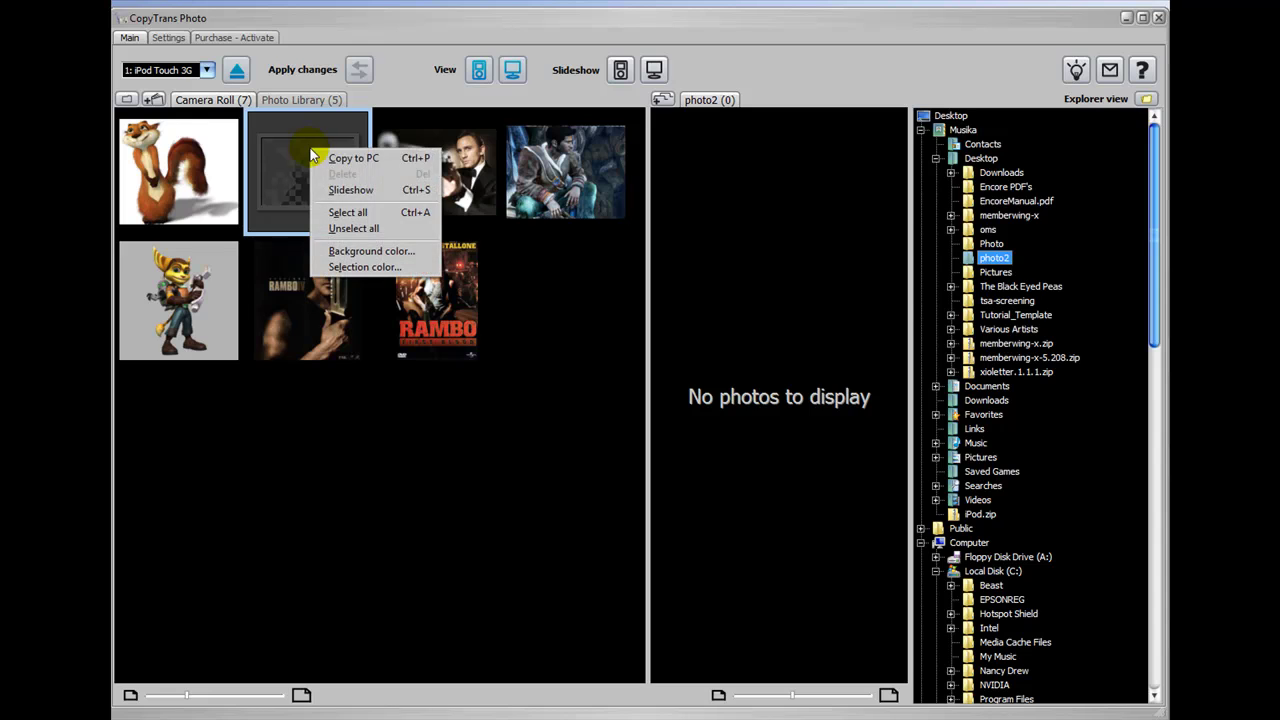
{"action": "left_click", "coordinate": [350, 157]}
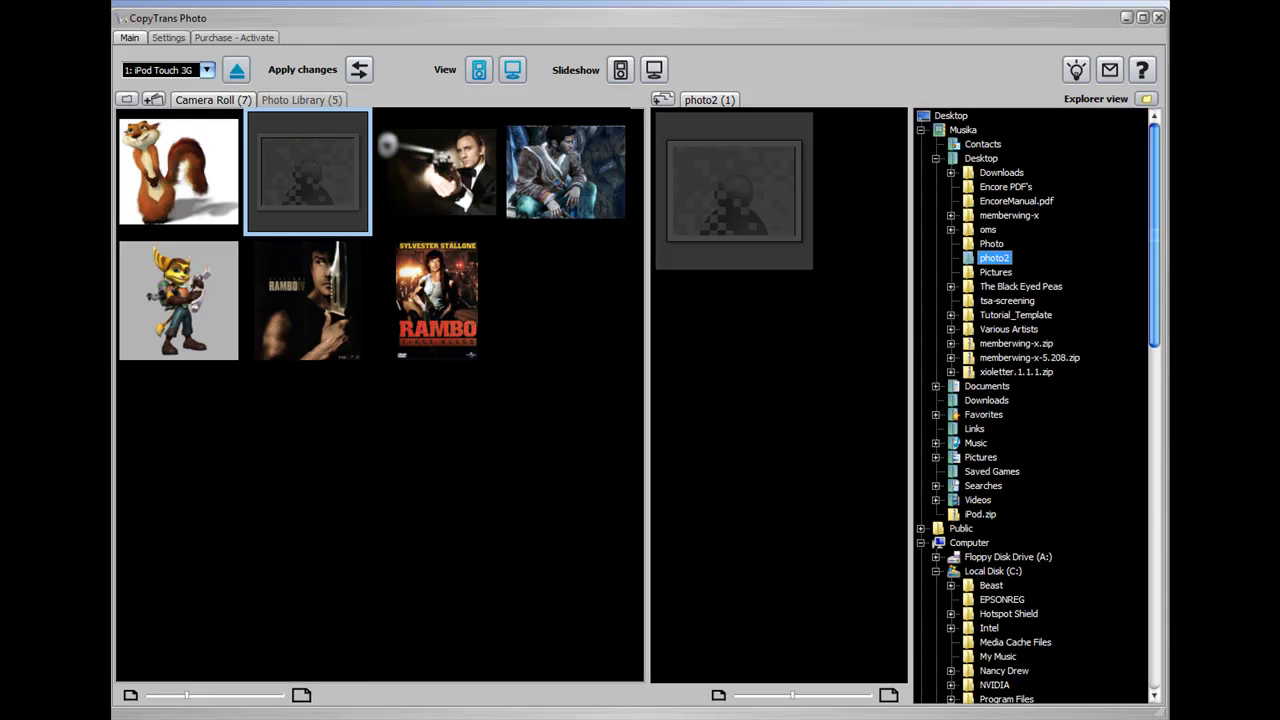
{"action": "left_click", "coordinate": [359, 69]}
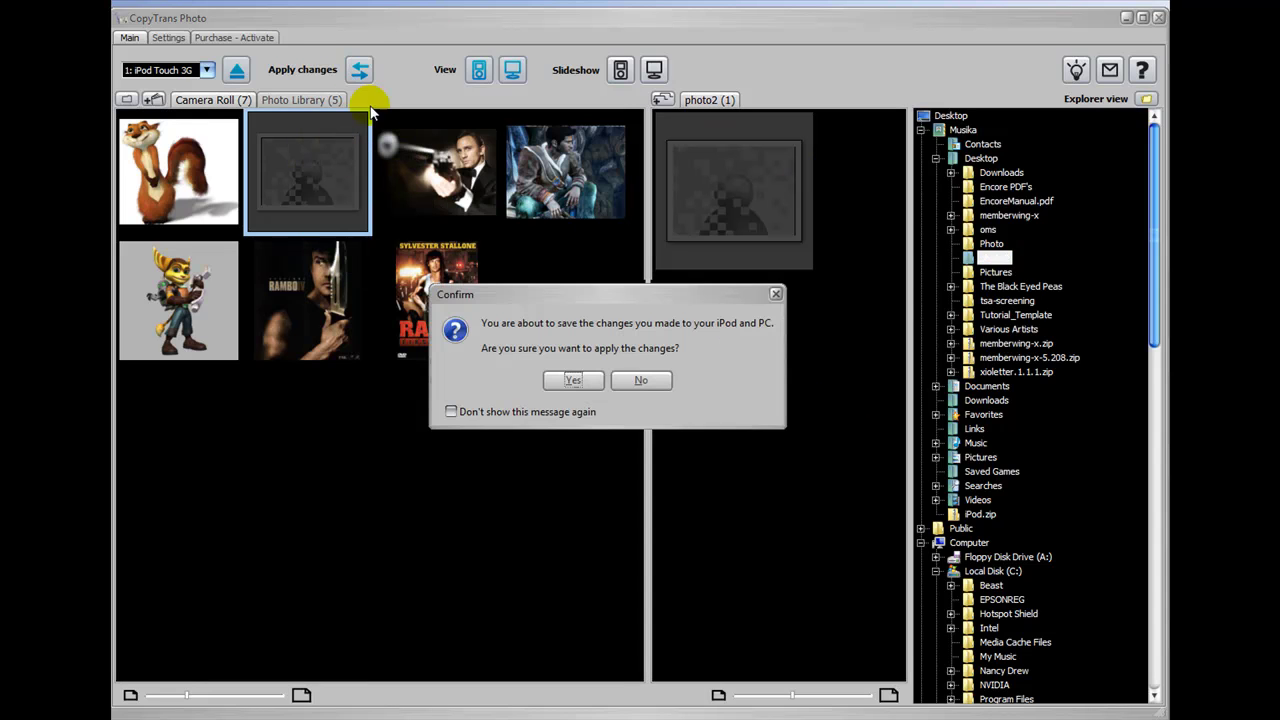
{"action": "left_click", "coordinate": [573, 381]}
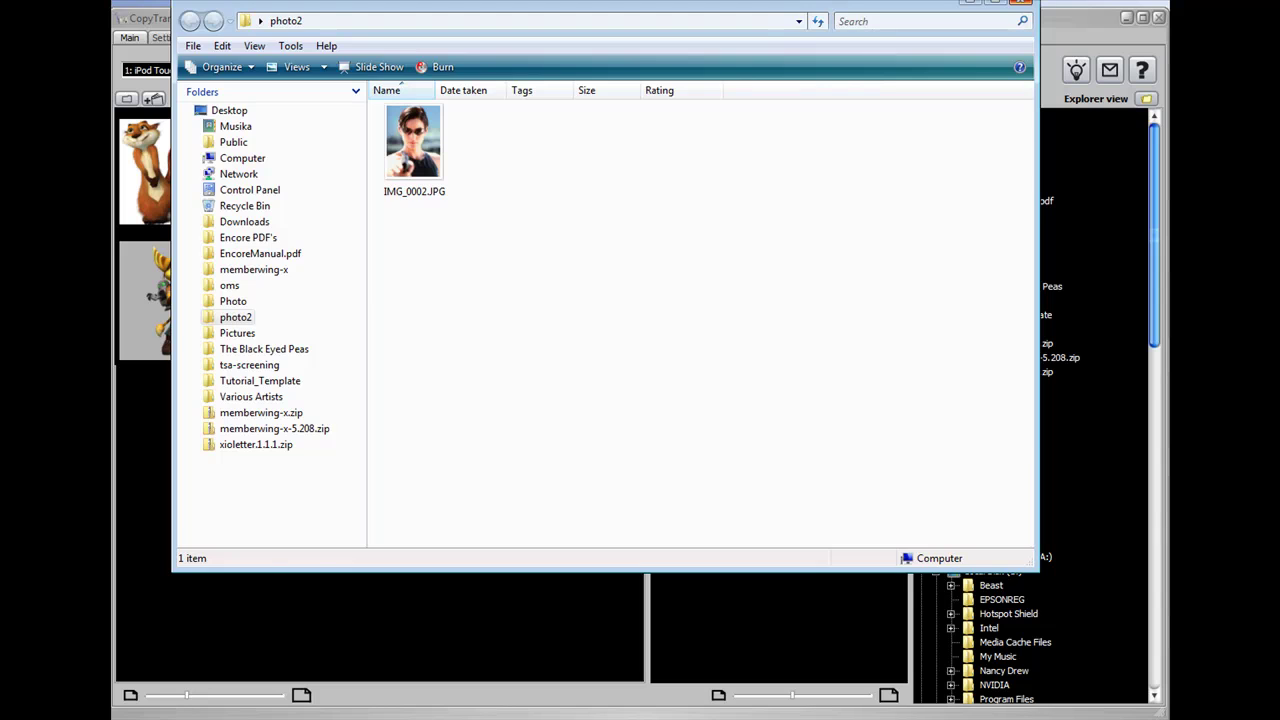
{"action": "key", "text": "alt+F4"}
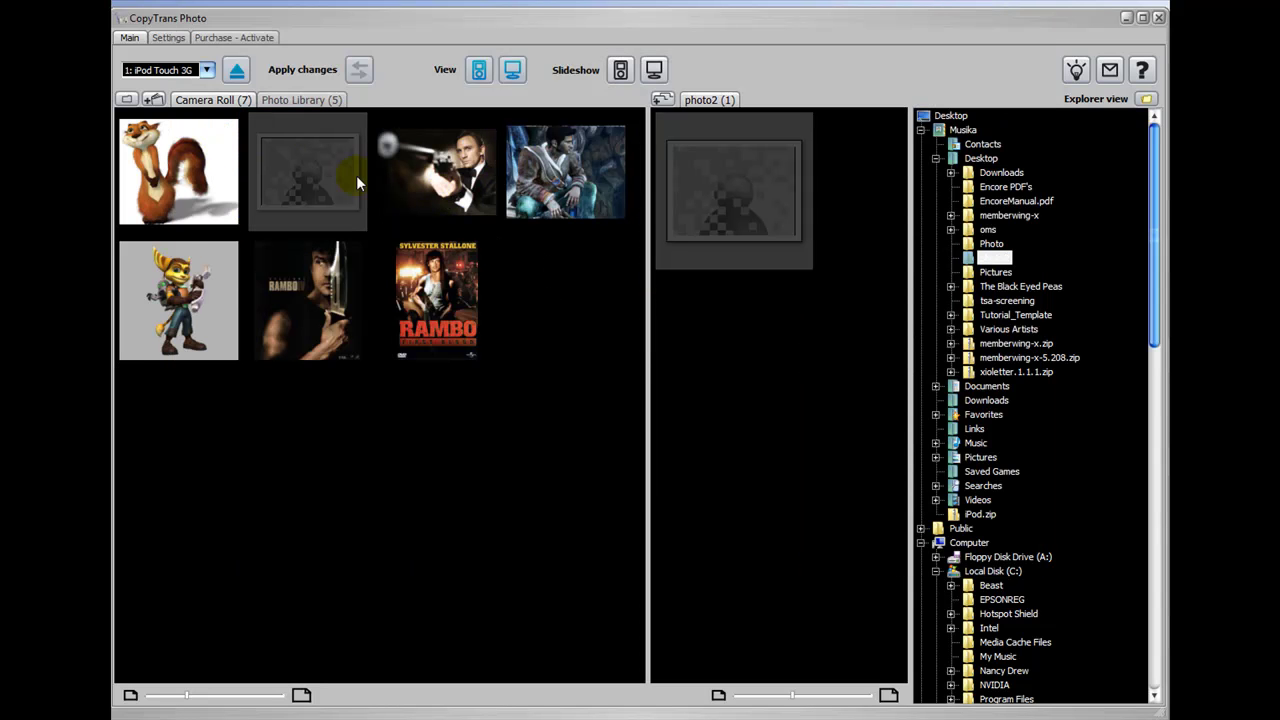
Select all seven Camera Roll photos and mark them for copying to the PC
{"action": "right_click", "coordinate": [460, 291]}
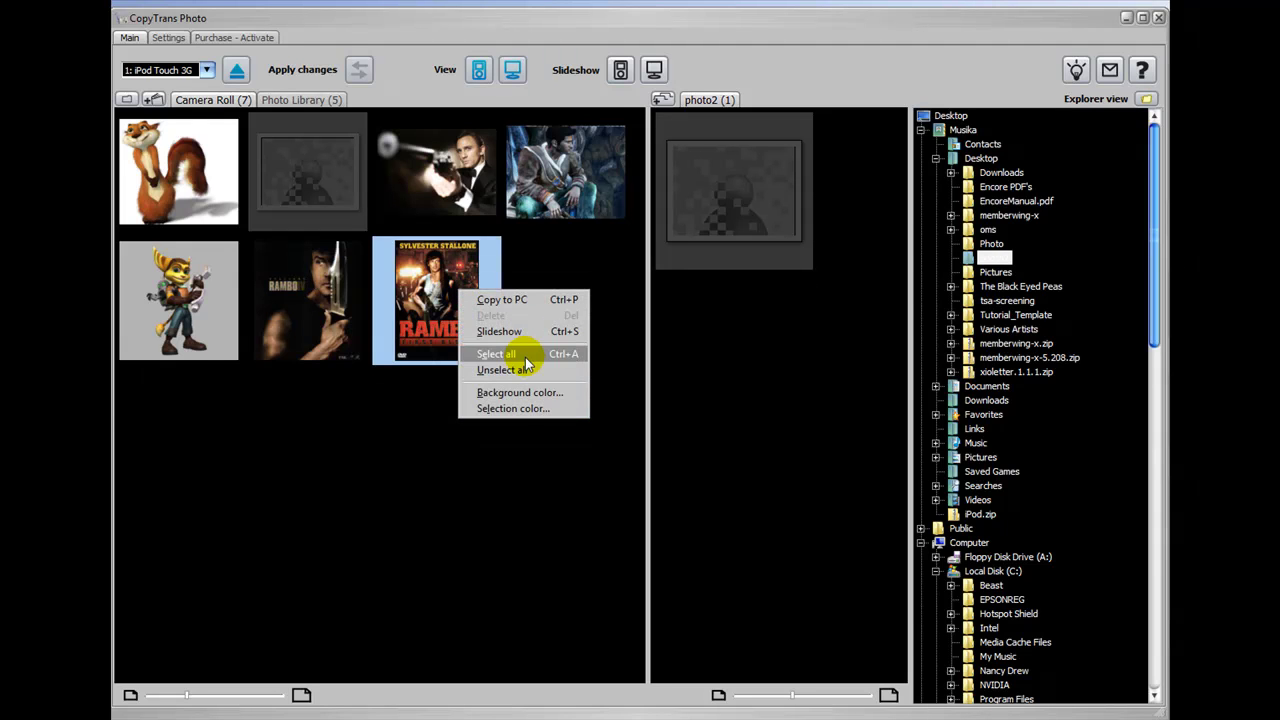
{"action": "left_click", "coordinate": [525, 357]}
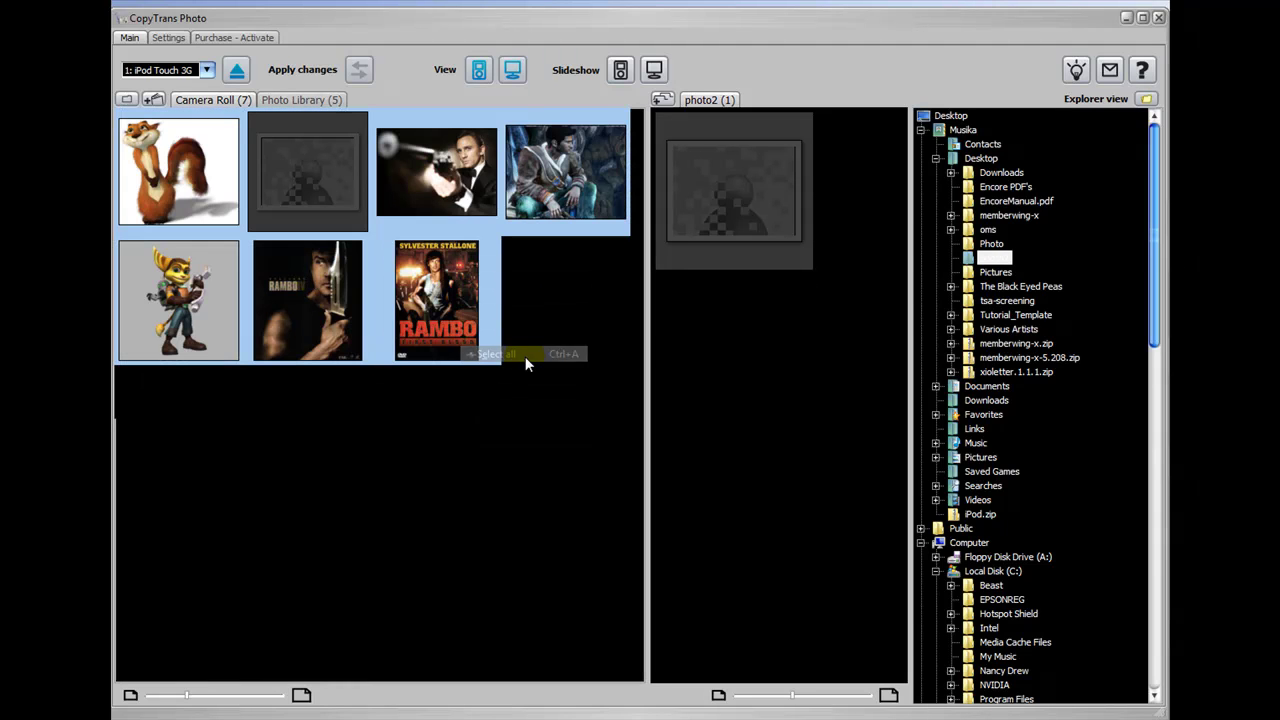
{"action": "right_click", "coordinate": [429, 295]}
{"action": "left_click", "coordinate": [483, 303]}
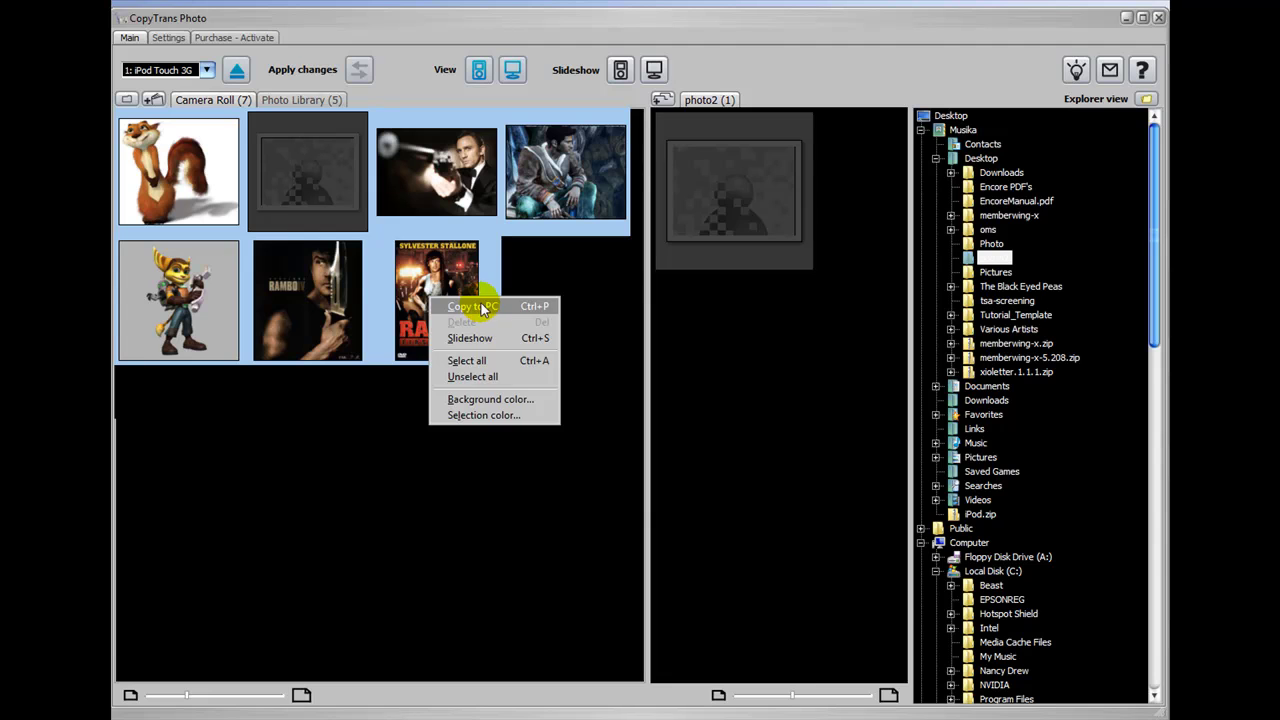
Check photo2 in Explorer, then apply the copy so photo2 holds 8 photos
{"action": "left_click_drag", "start_coordinate": [893, 480], "coordinate": [900, 145]}
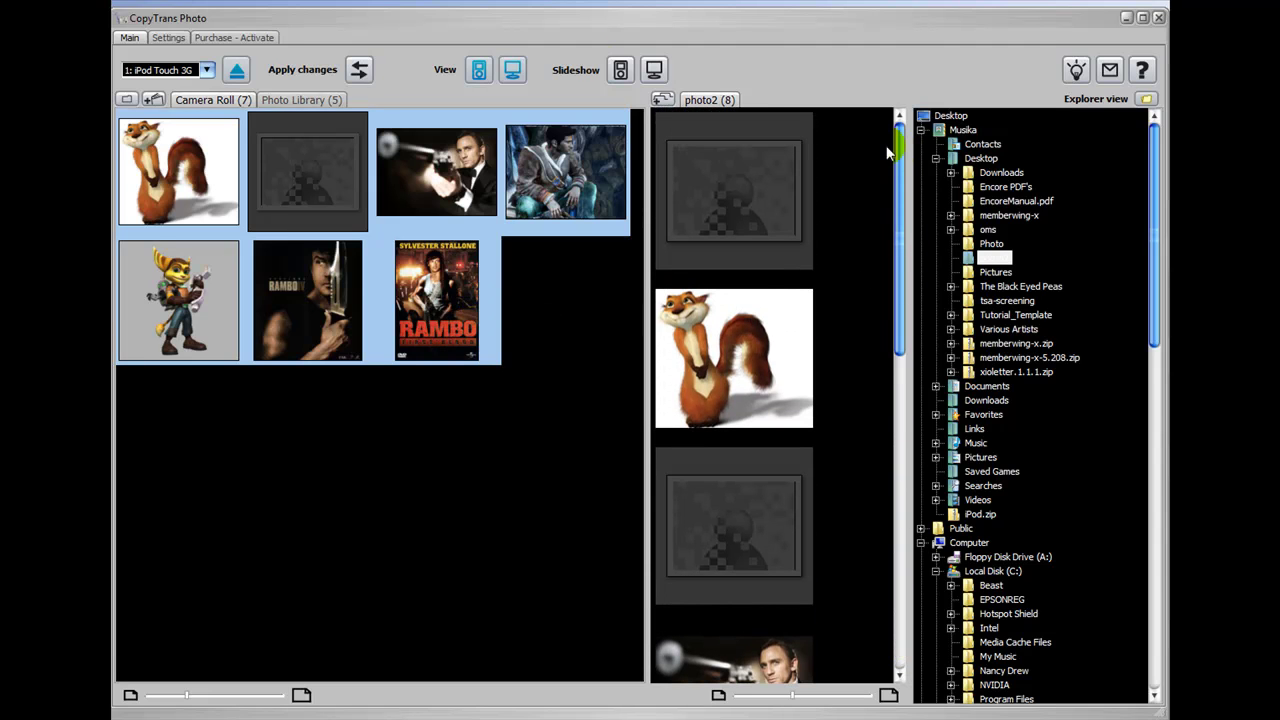
{"action": "left_click", "coordinate": [1003, 259]}
{"action": "double_click", "coordinate": [994, 258]}
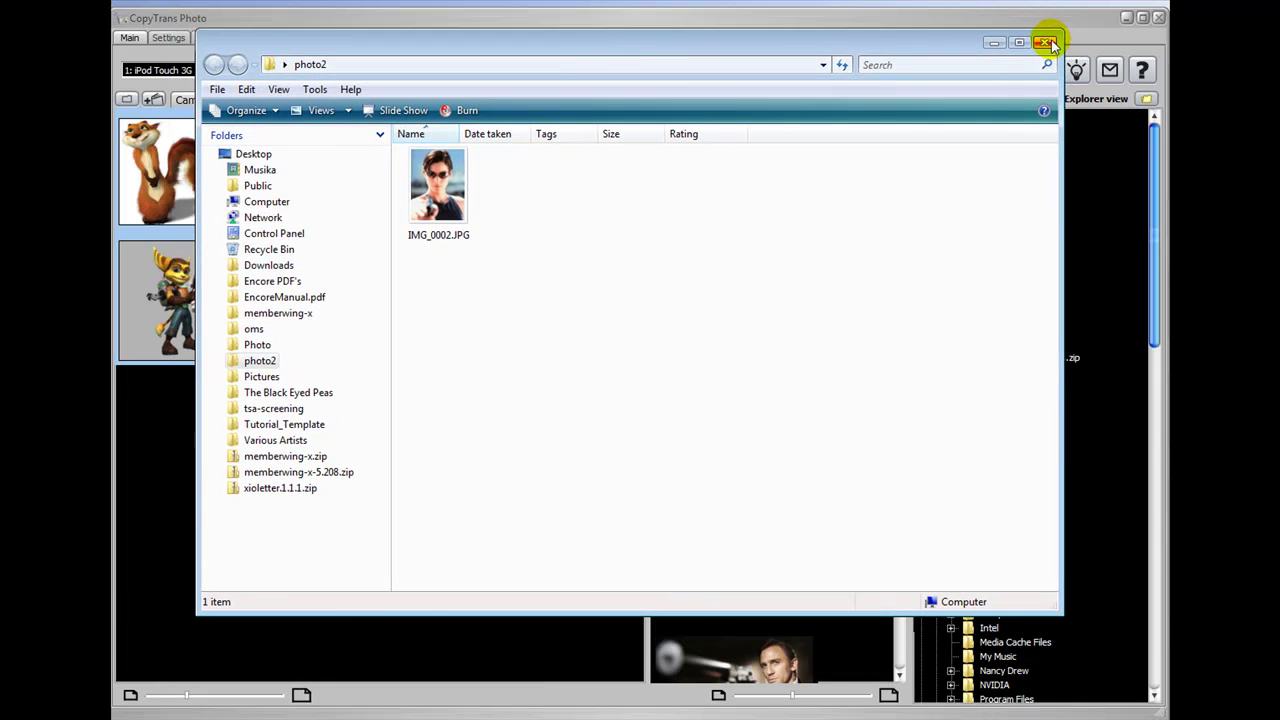
{"action": "left_click", "coordinate": [1045, 42]}
{"action": "left_click", "coordinate": [360, 69]}
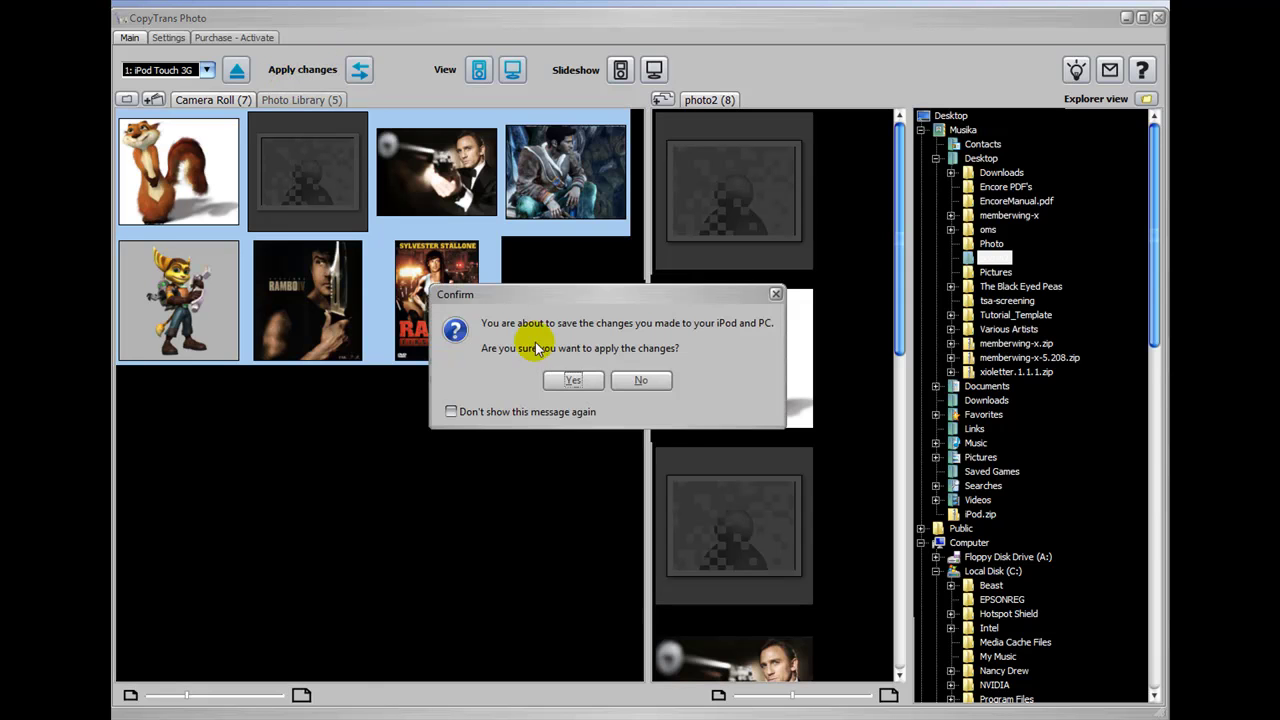
{"action": "left_click", "coordinate": [575, 376]}
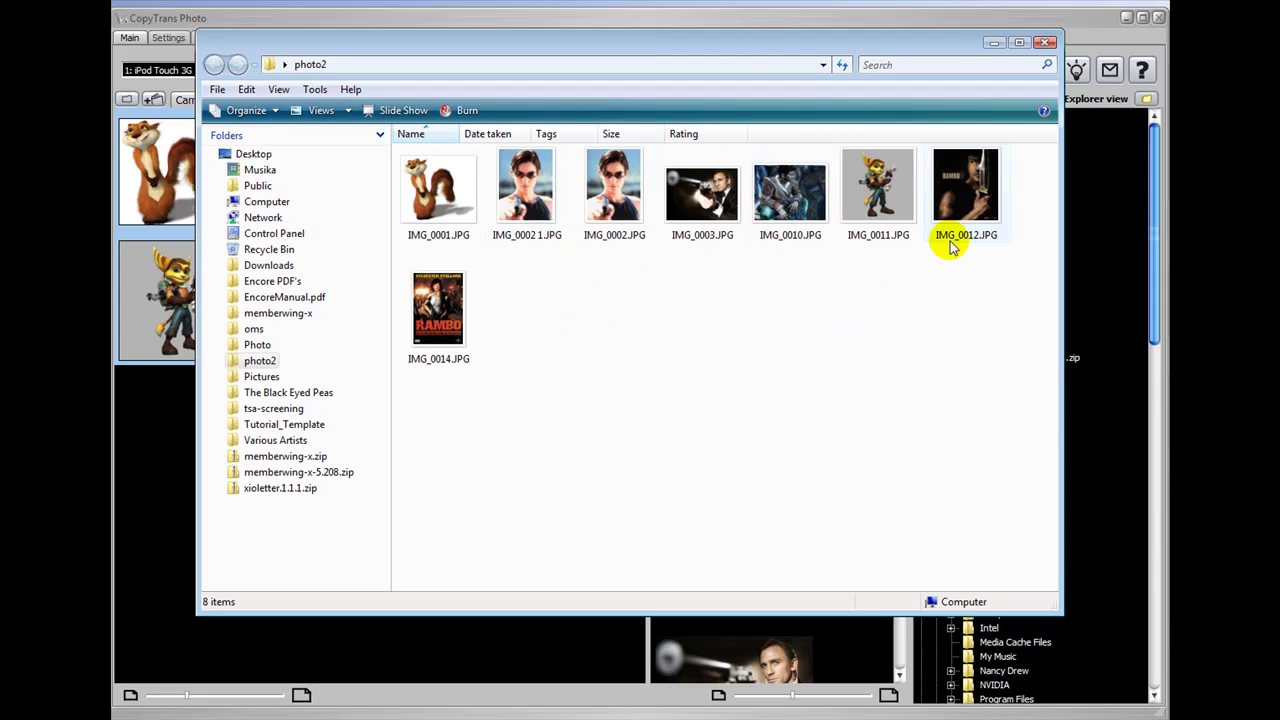
{"action": "left_click", "coordinate": [1043, 43]}
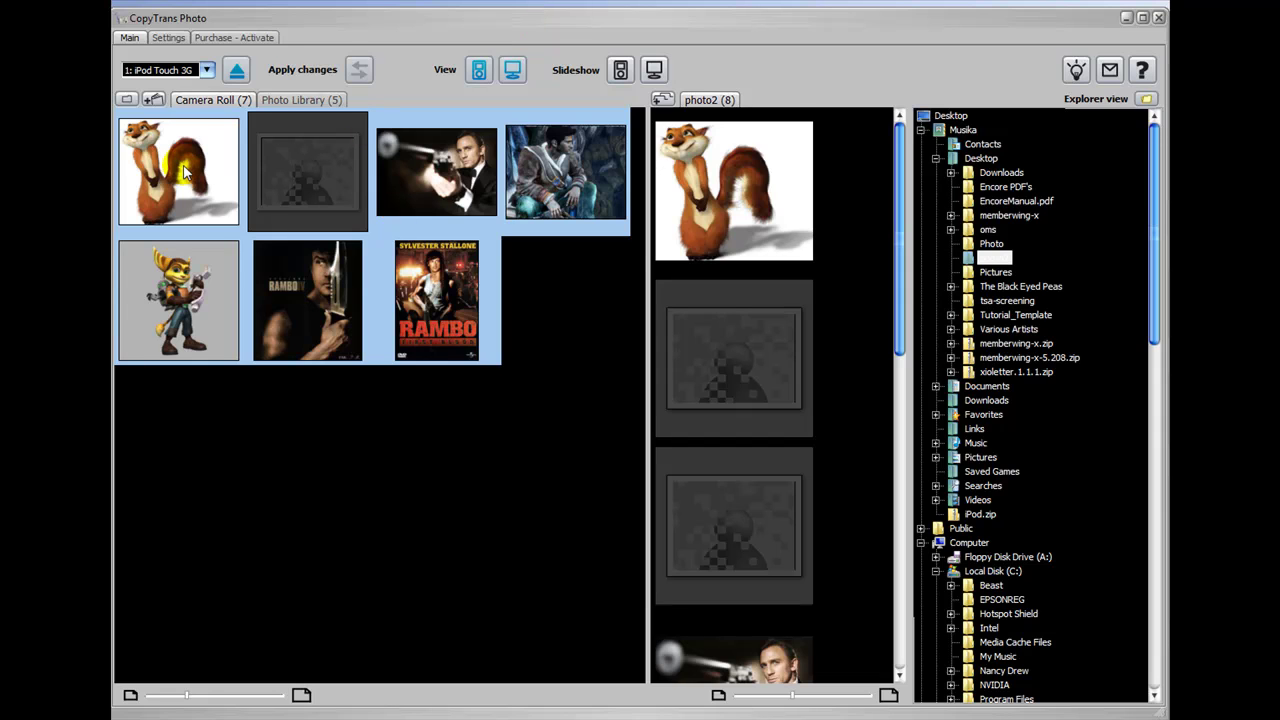
Deselect the Camera Roll photos, return to the Photo Library, and browse the PC tree to Adventureland
{"action": "left_click", "coordinate": [559, 275]}
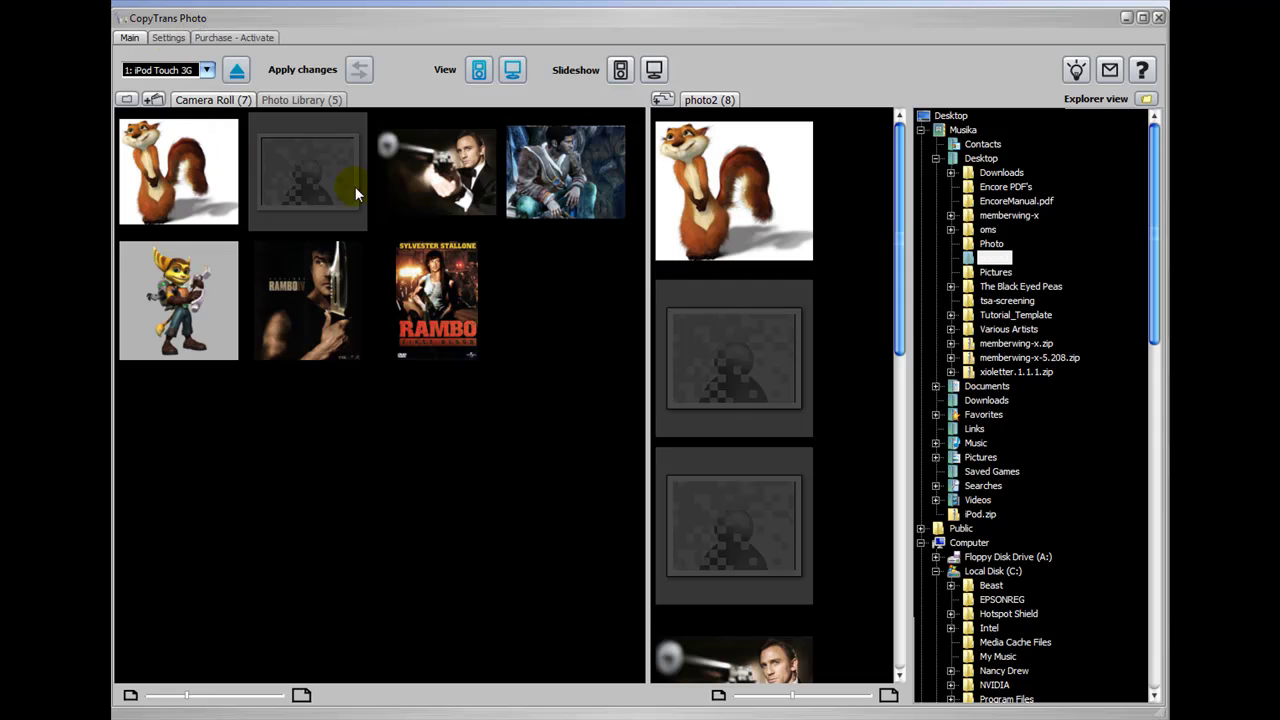
{"action": "left_click", "coordinate": [298, 100]}
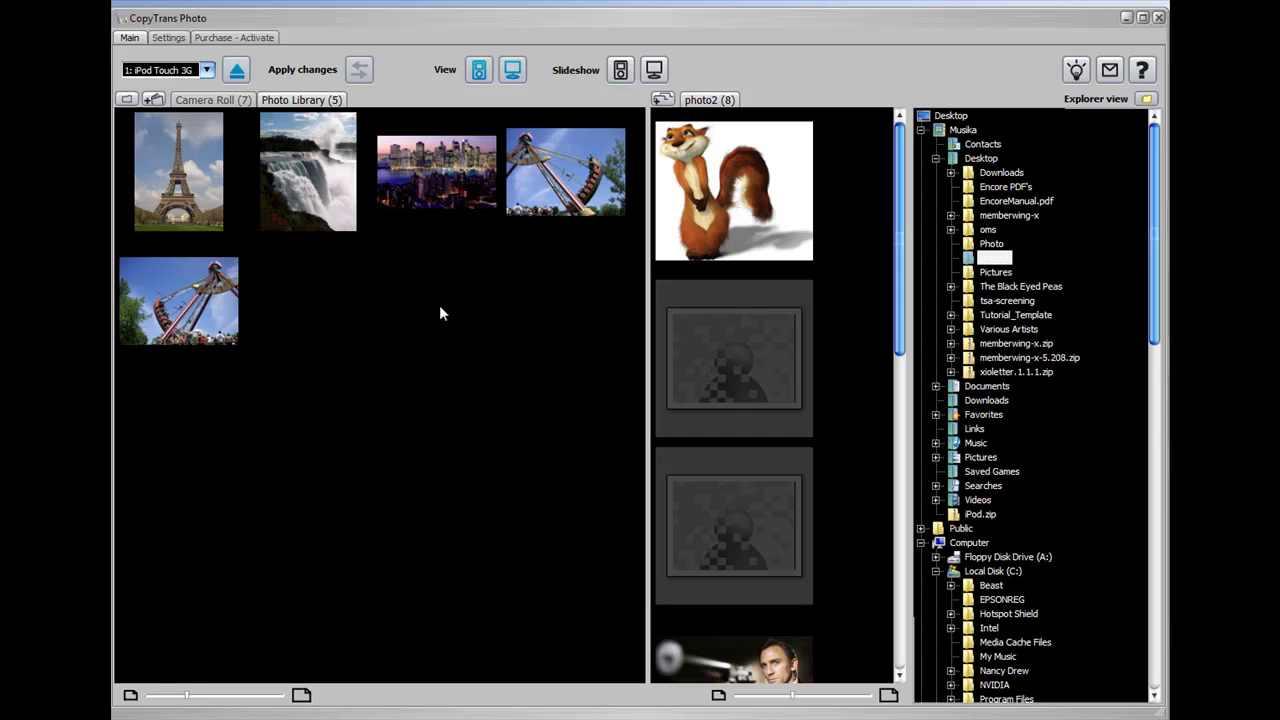
{"action": "left_click", "coordinate": [300, 100]}
{"action": "left_click_drag", "start_coordinate": [1159, 212], "coordinate": [1140, 535]}
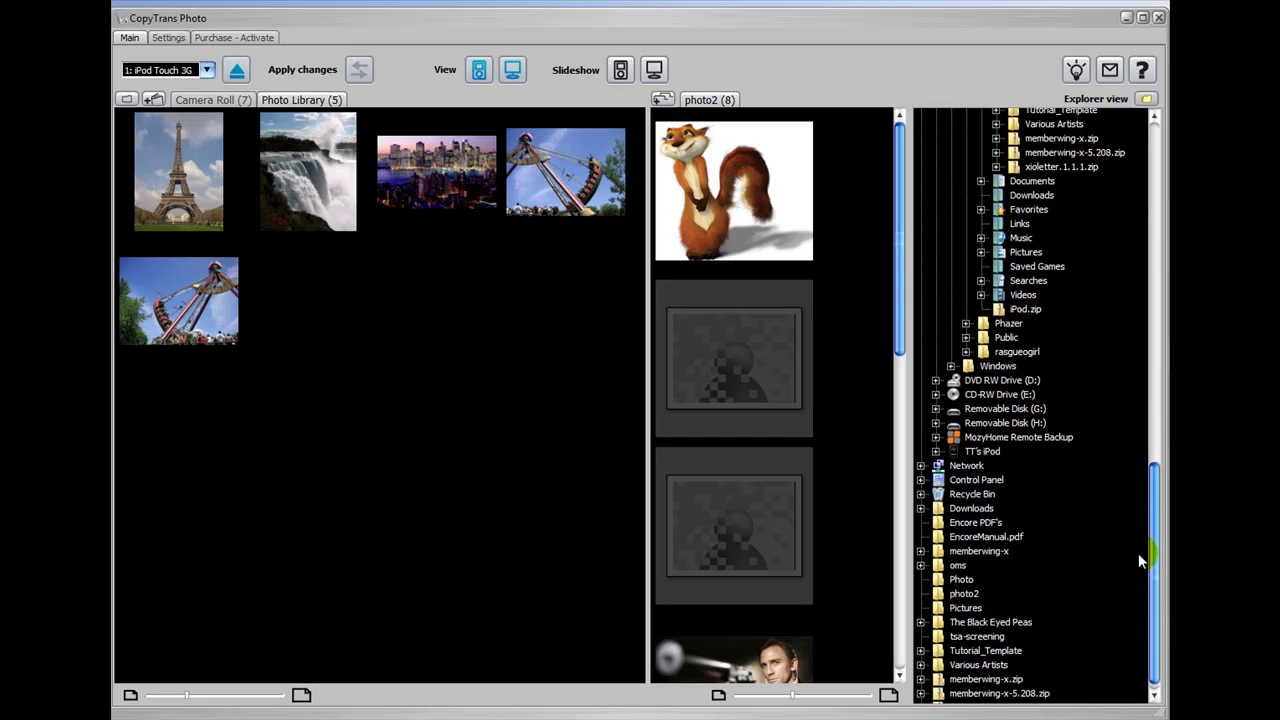
{"action": "scroll", "coordinate": [1138, 553], "scroll_direction": "down", "scroll_amount": 1}
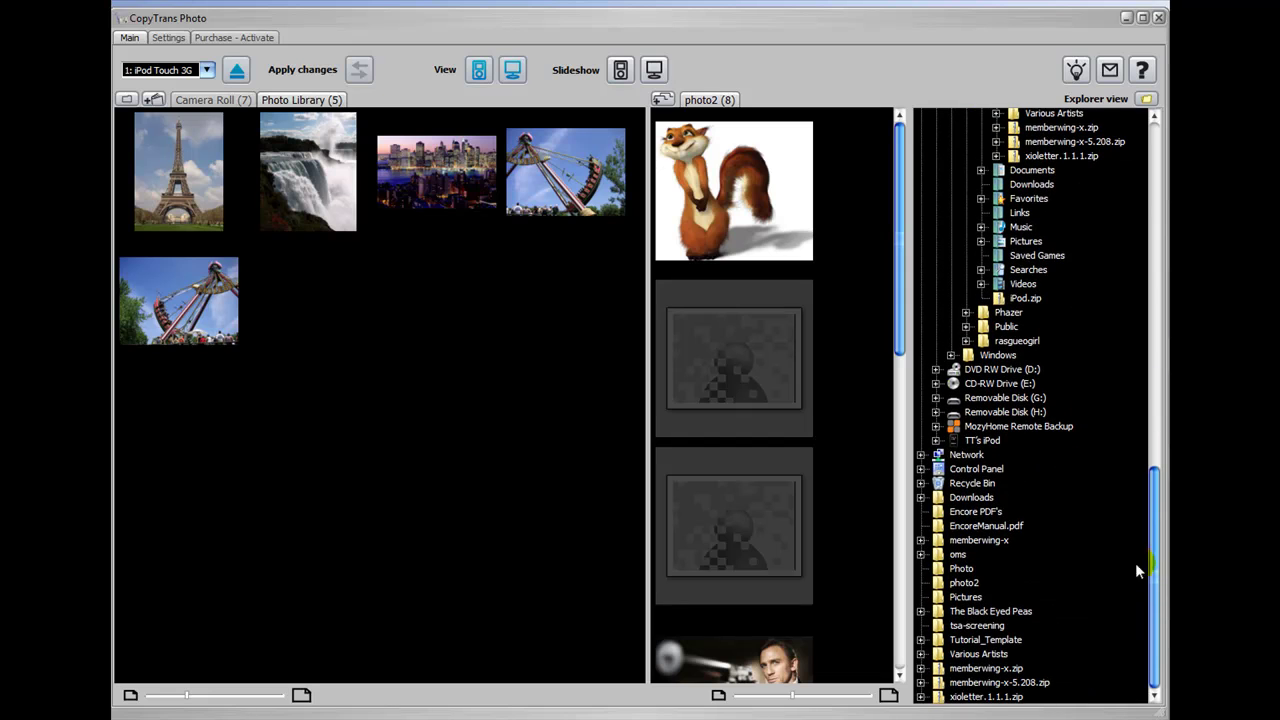
{"action": "mouse_move", "coordinate": [1156, 545]}
{"action": "left_mouse_down"}
{"action": "mouse_move", "coordinate": [1156, 454]}
{"action": "mouse_move", "coordinate": [1154, 561]}
{"action": "left_mouse_up"}
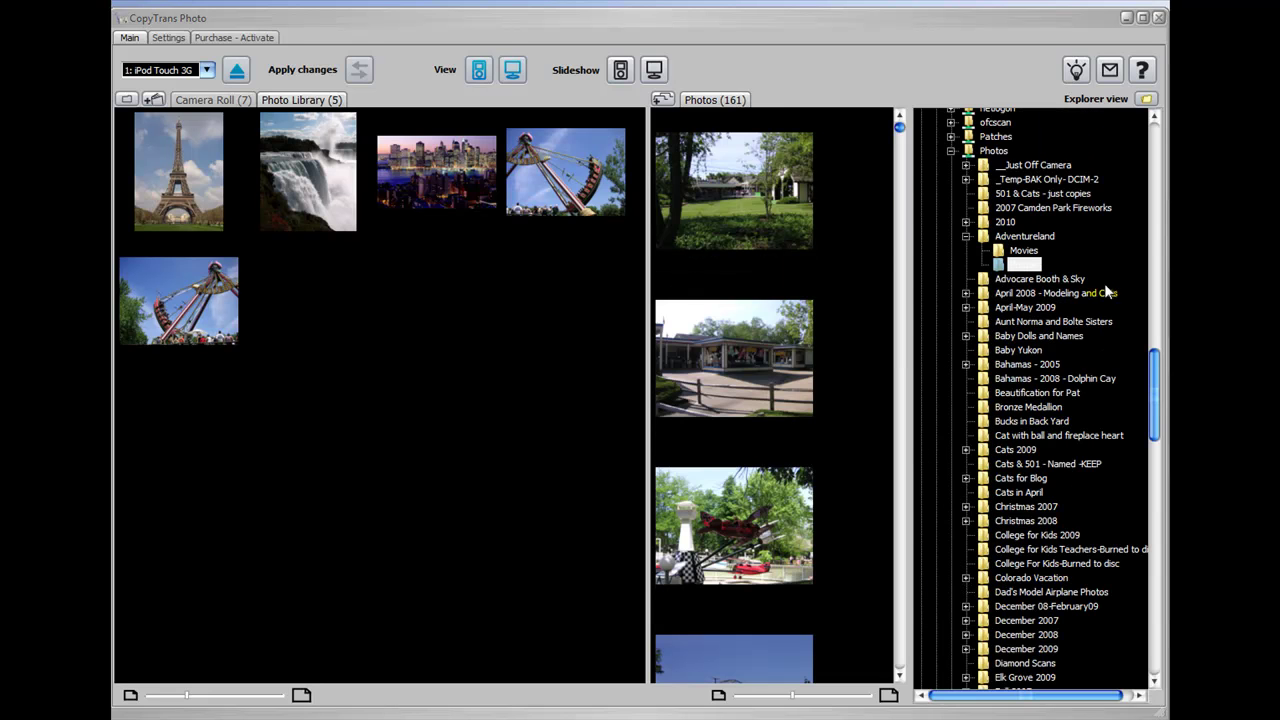
Drag the first photo from the PC's Photos (161) folder into the iPod Photo Library
{"action": "left_click_drag", "start_coordinate": [1163, 382], "coordinate": [1163, 365]}
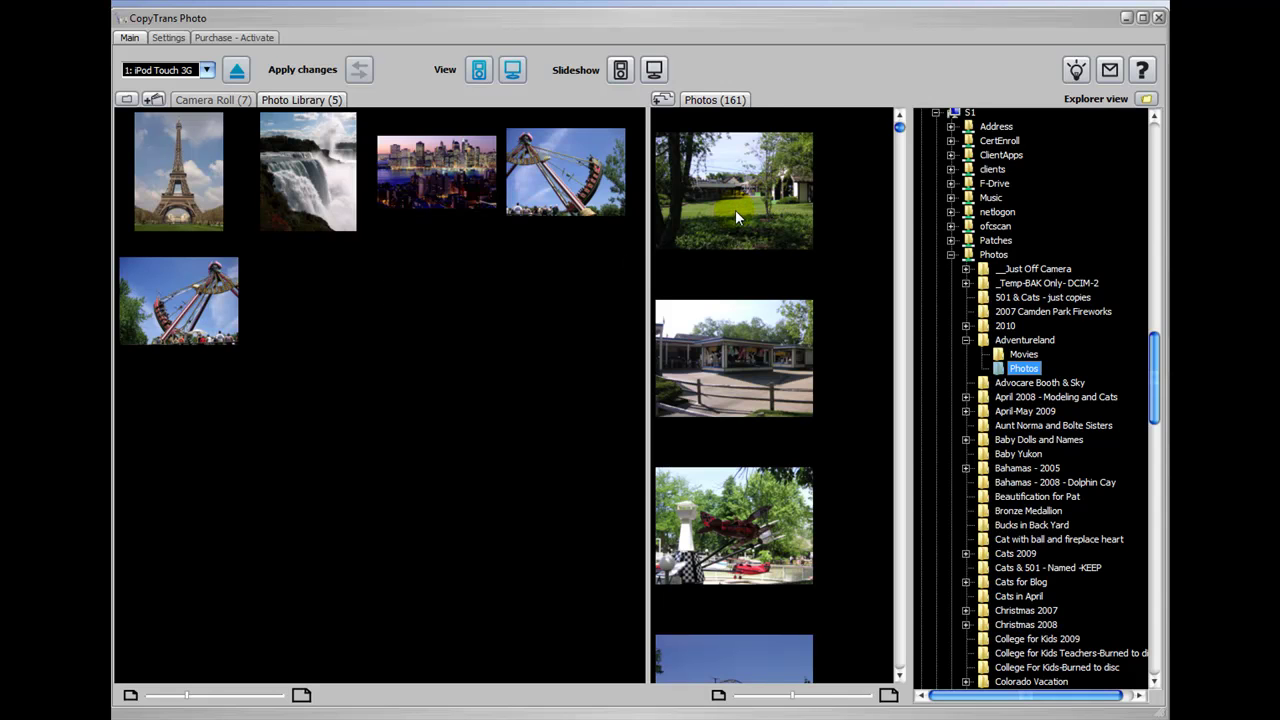
{"action": "left_click_drag", "start_coordinate": [735, 210], "coordinate": [609, 221]}
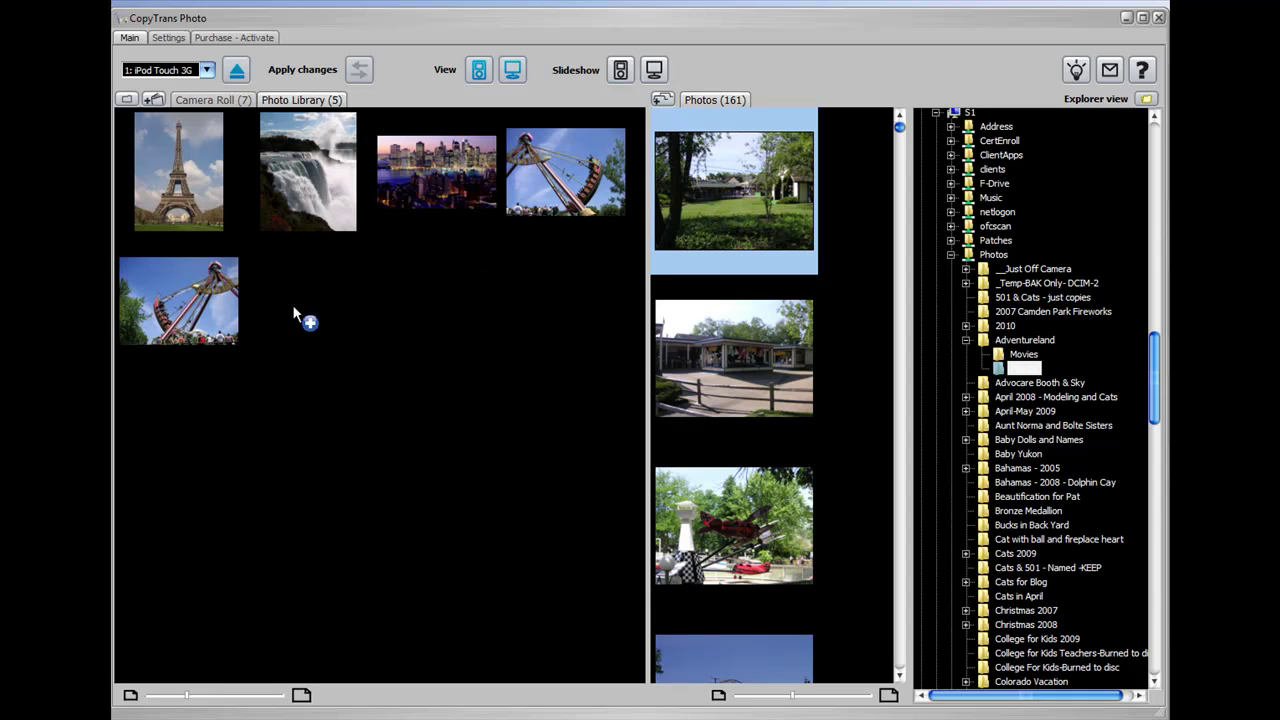
{"action": "left_click_drag", "start_coordinate": [303, 304], "coordinate": [303, 302]}
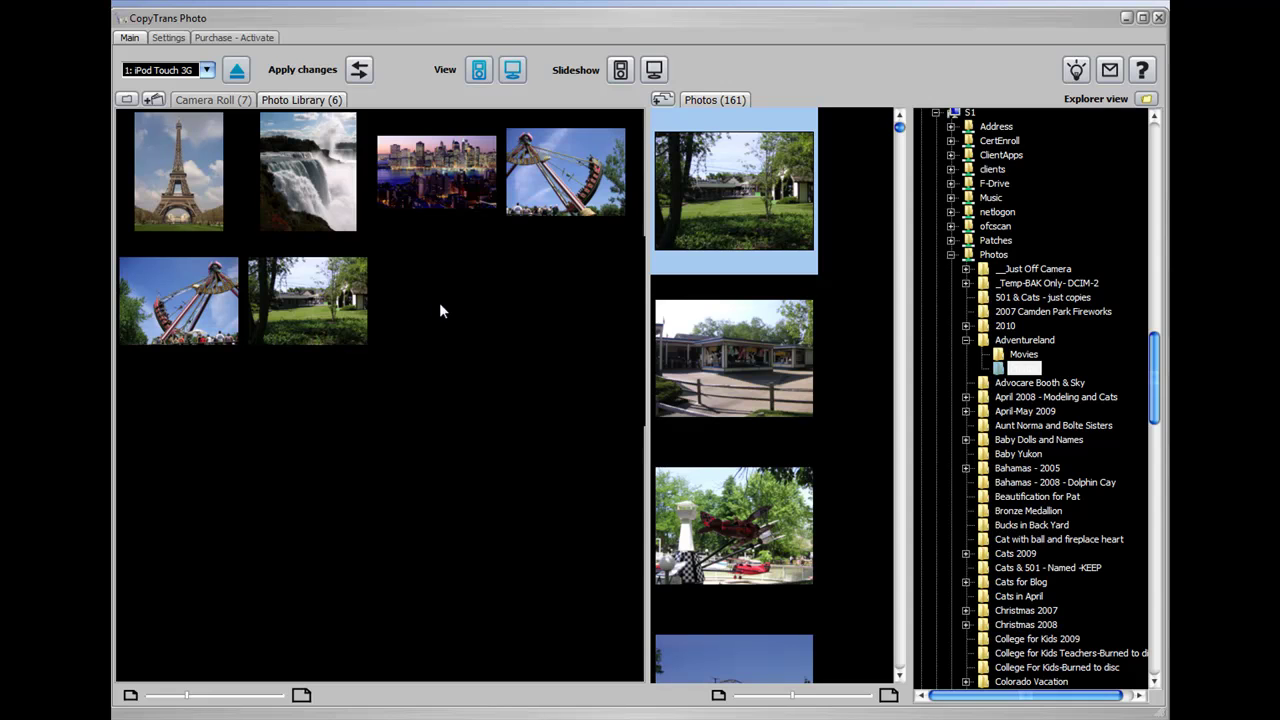
Try selection options on the PC photos and the new library photo, then deselect everything
{"action": "right_click", "coordinate": [687, 210]}
{"action": "left_click", "coordinate": [725, 276]}
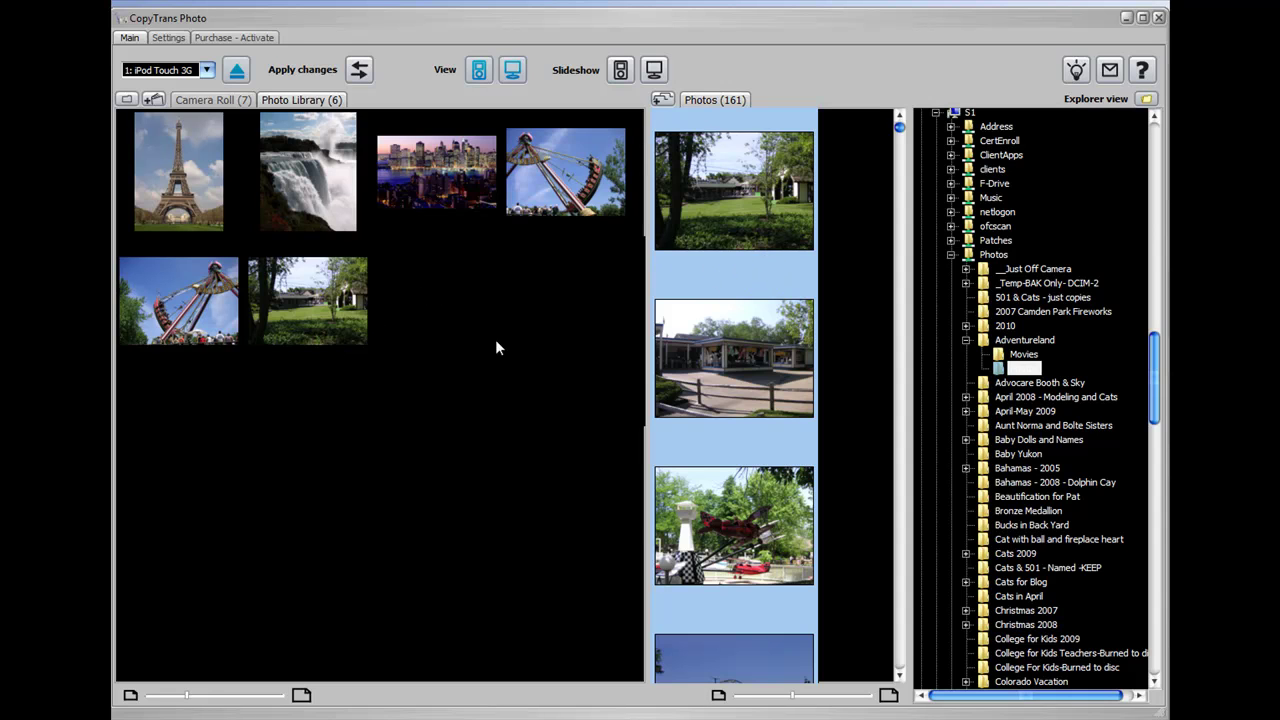
{"action": "left_click", "coordinate": [743, 271]}
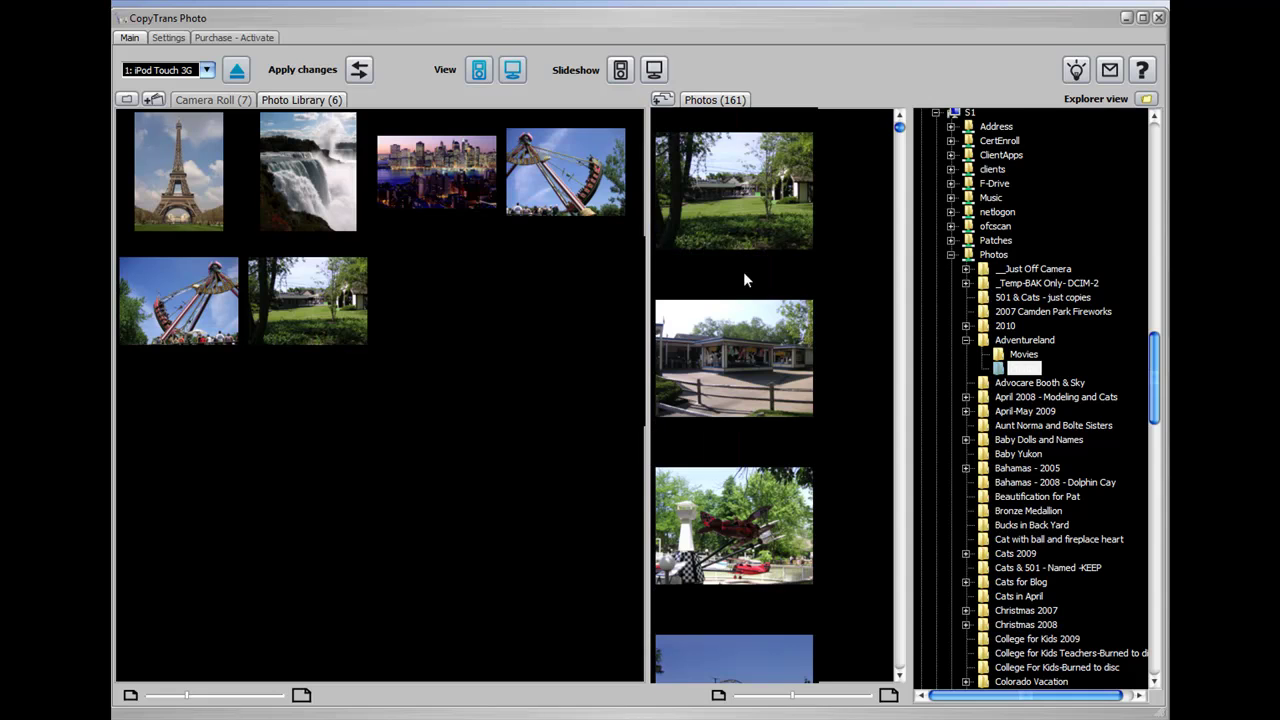
{"action": "left_click", "coordinate": [769, 232]}
{"action": "right_click", "coordinate": [771, 238]}
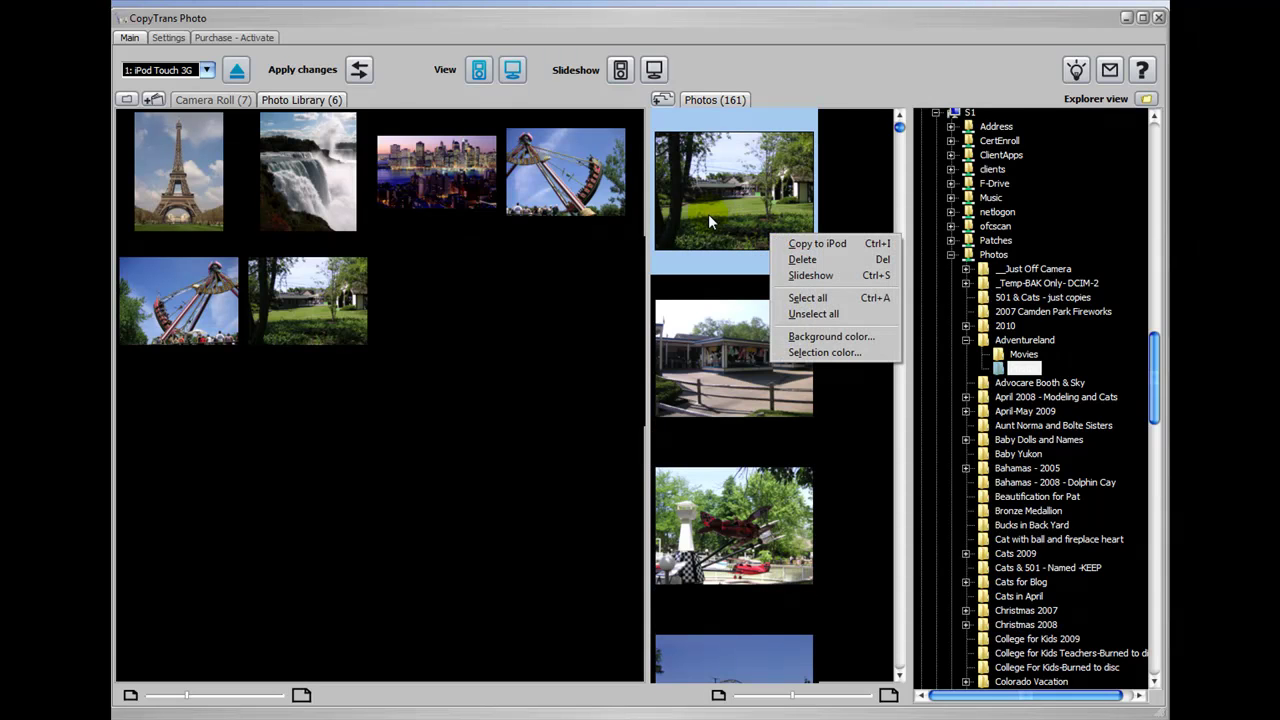
{"action": "left_click", "coordinate": [458, 294]}
{"action": "right_click", "coordinate": [262, 284]}
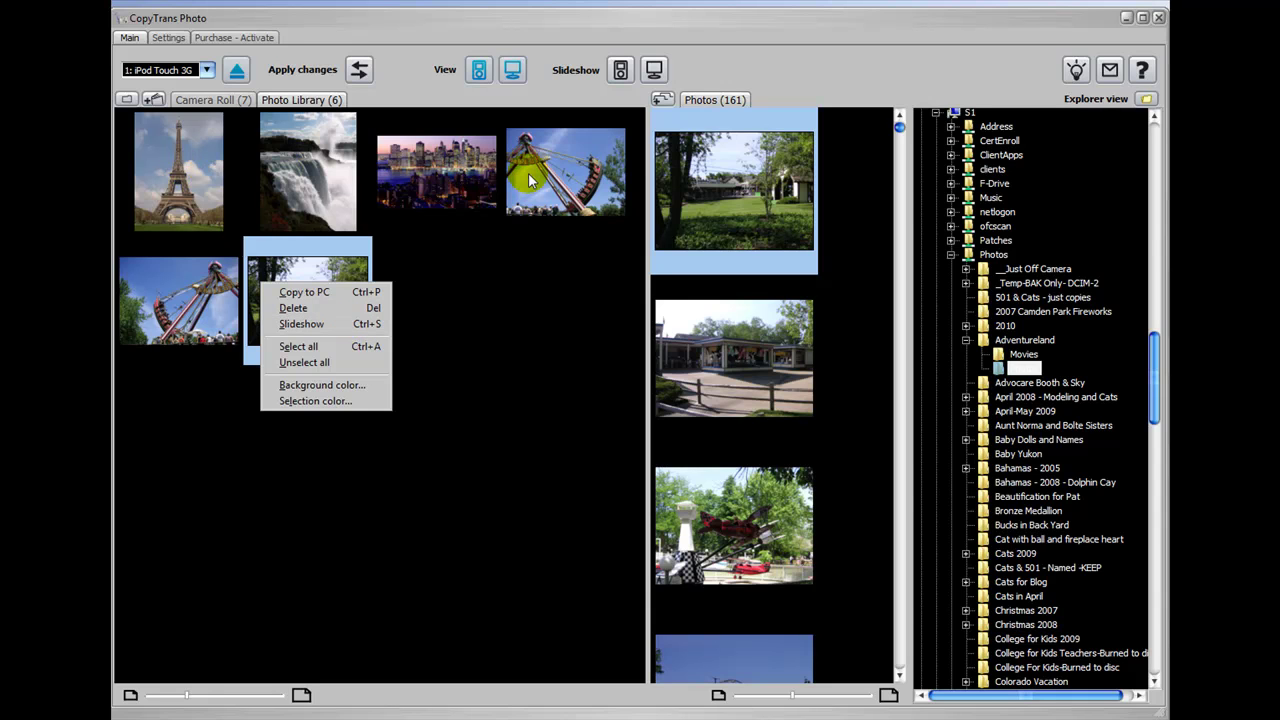
{"action": "left_click", "coordinate": [499, 348]}
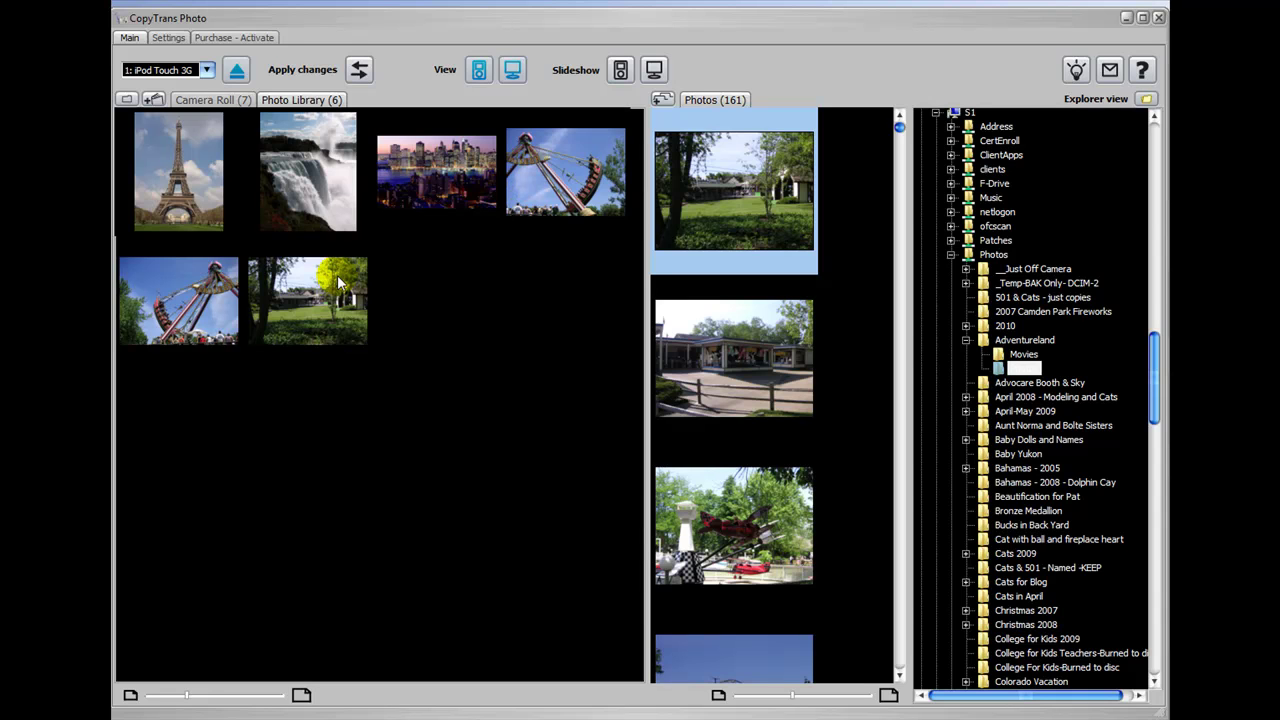
Apply and confirm the pending addition, leaving the iPod Photo Library at 6 photos
{"action": "left_click", "coordinate": [358, 70]}
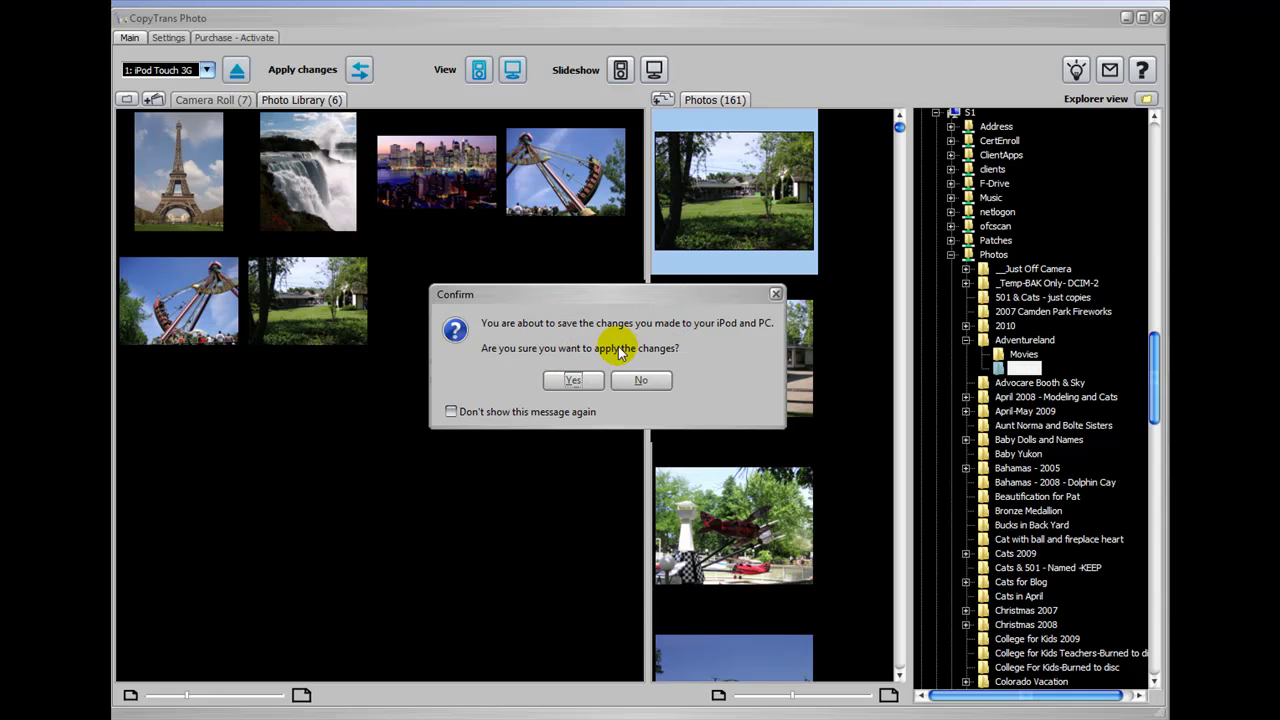
{"action": "left_click", "coordinate": [570, 382]}
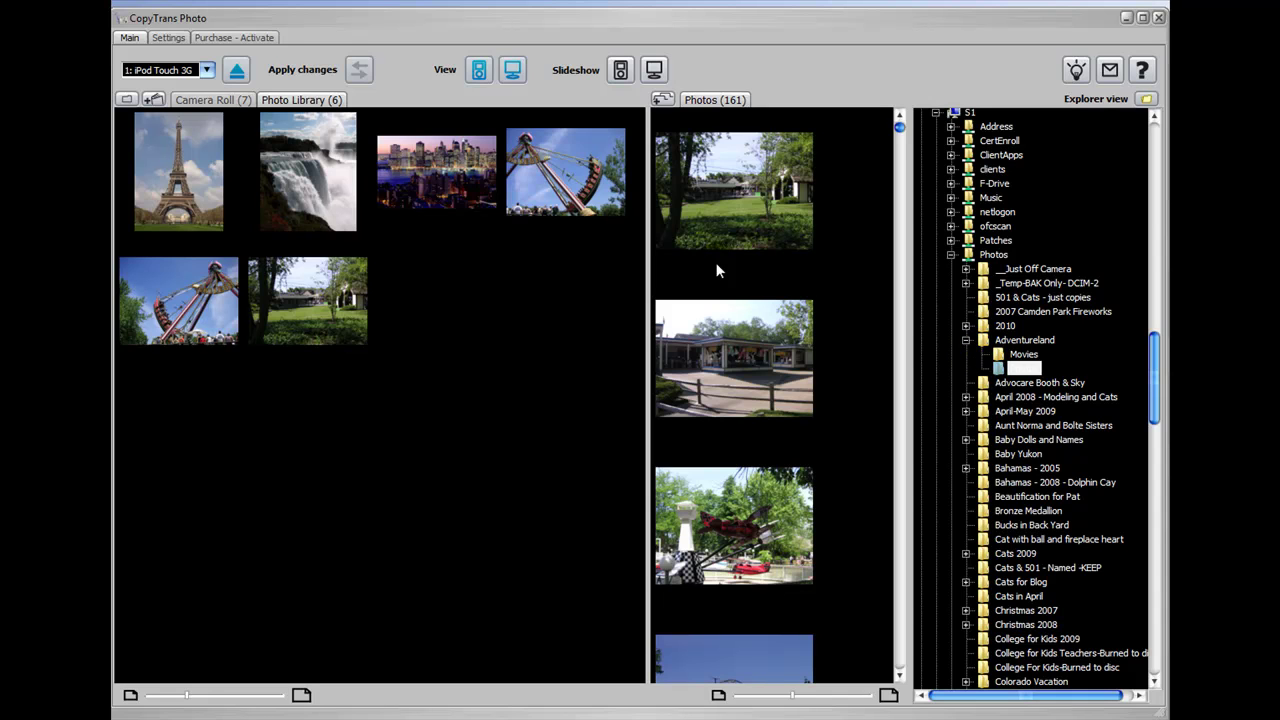
{"action": "left_click", "coordinate": [235, 100]}
Show the photo2 folder's contents in the PC pane
{"action": "right_click", "coordinate": [150, 148]}
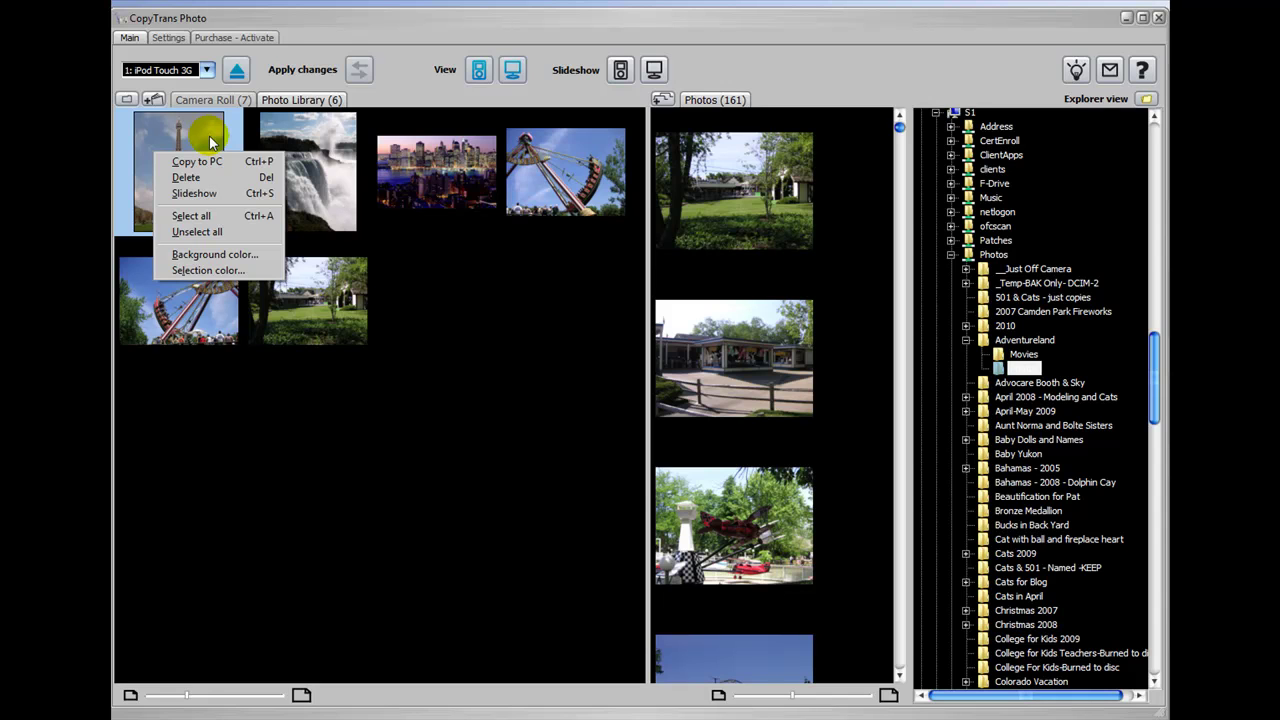
{"action": "left_click", "coordinate": [406, 303]}
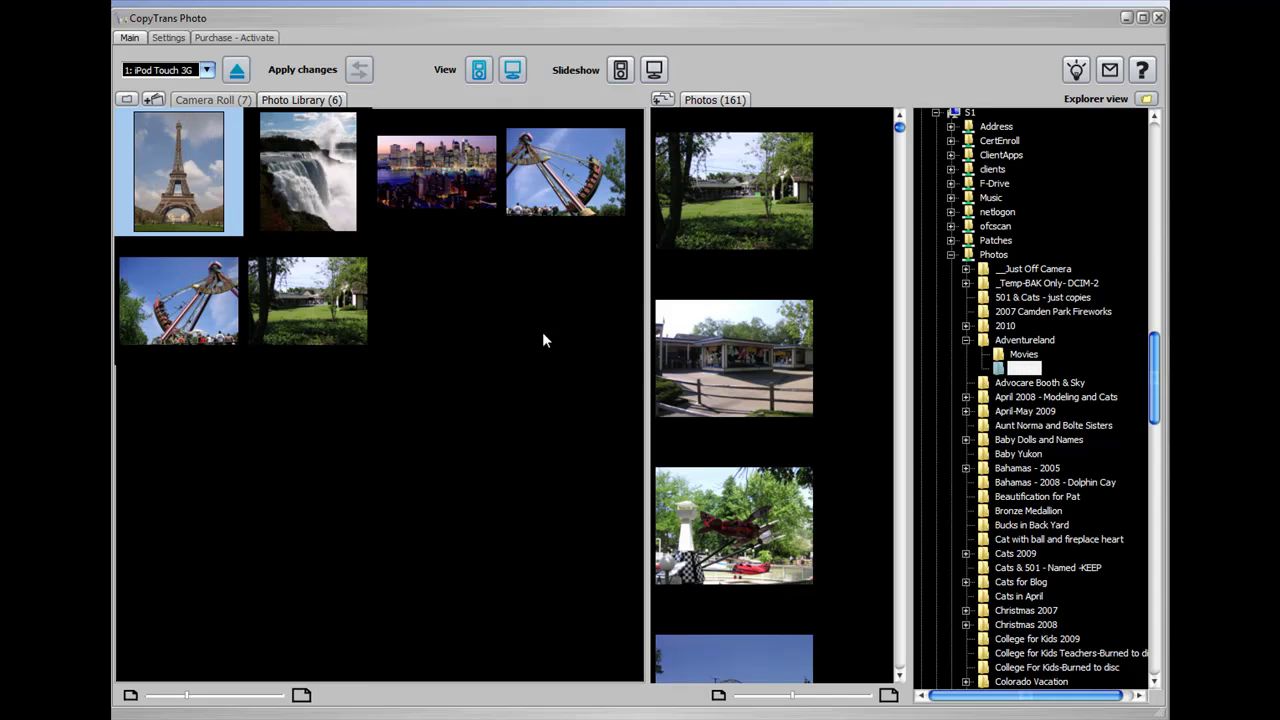
{"action": "left_click_drag", "start_coordinate": [1155, 415], "coordinate": [1163, 177]}
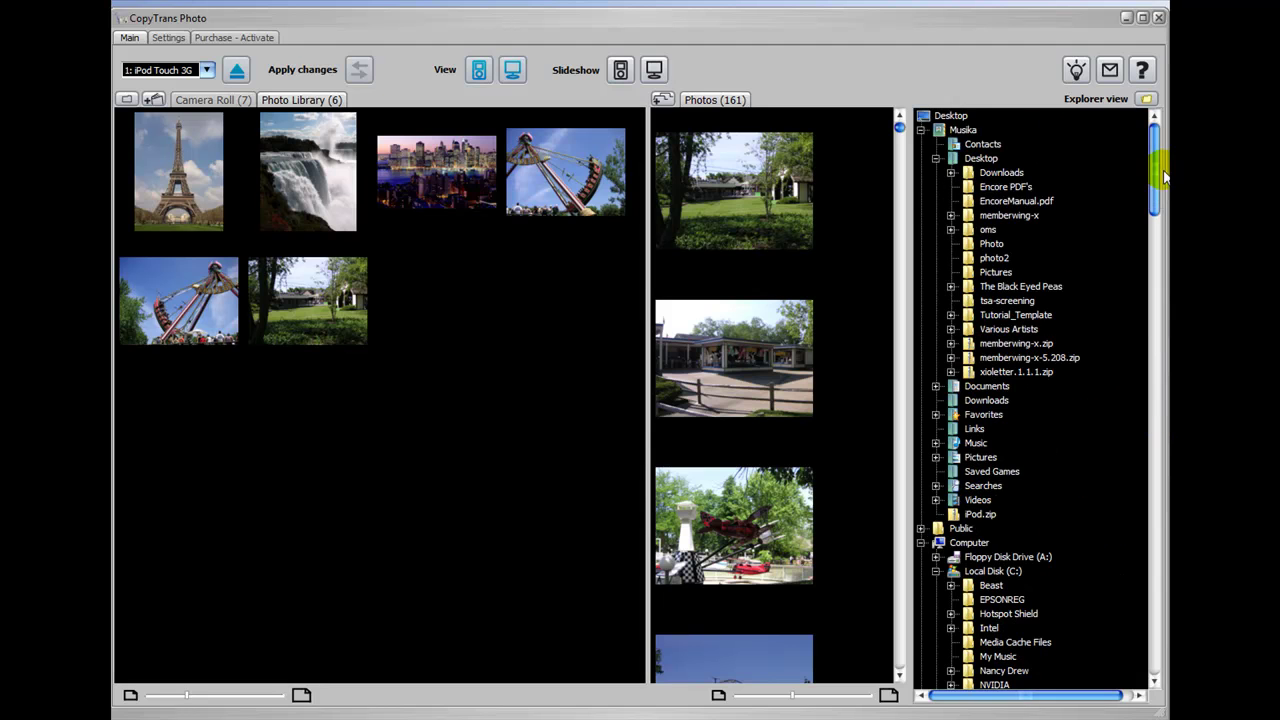
{"action": "left_click", "coordinate": [1001, 259]}
{"action": "left_click_drag", "start_coordinate": [902, 258], "coordinate": [876, 476]}
Copy the Eiffel Tower photo into photo2 and apply it, bringing photo2 to 9 photos
{"action": "right_click", "coordinate": [158, 158]}
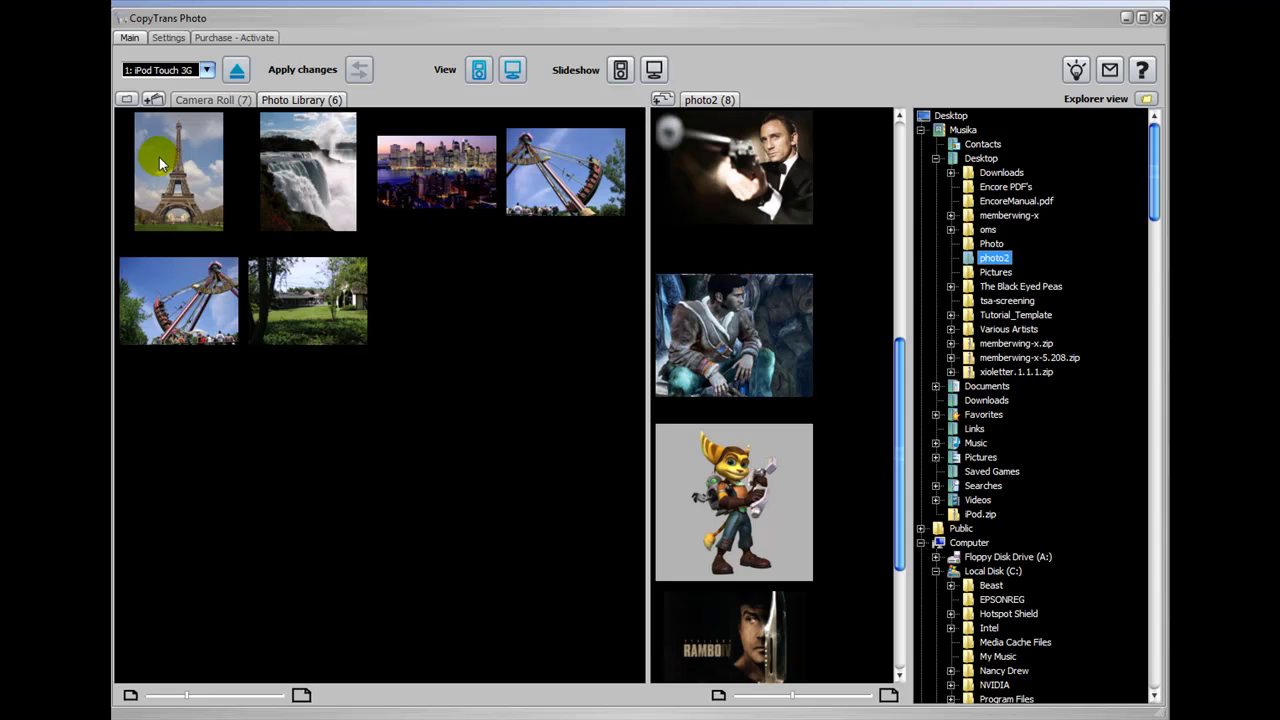
{"action": "left_click", "coordinate": [247, 170]}
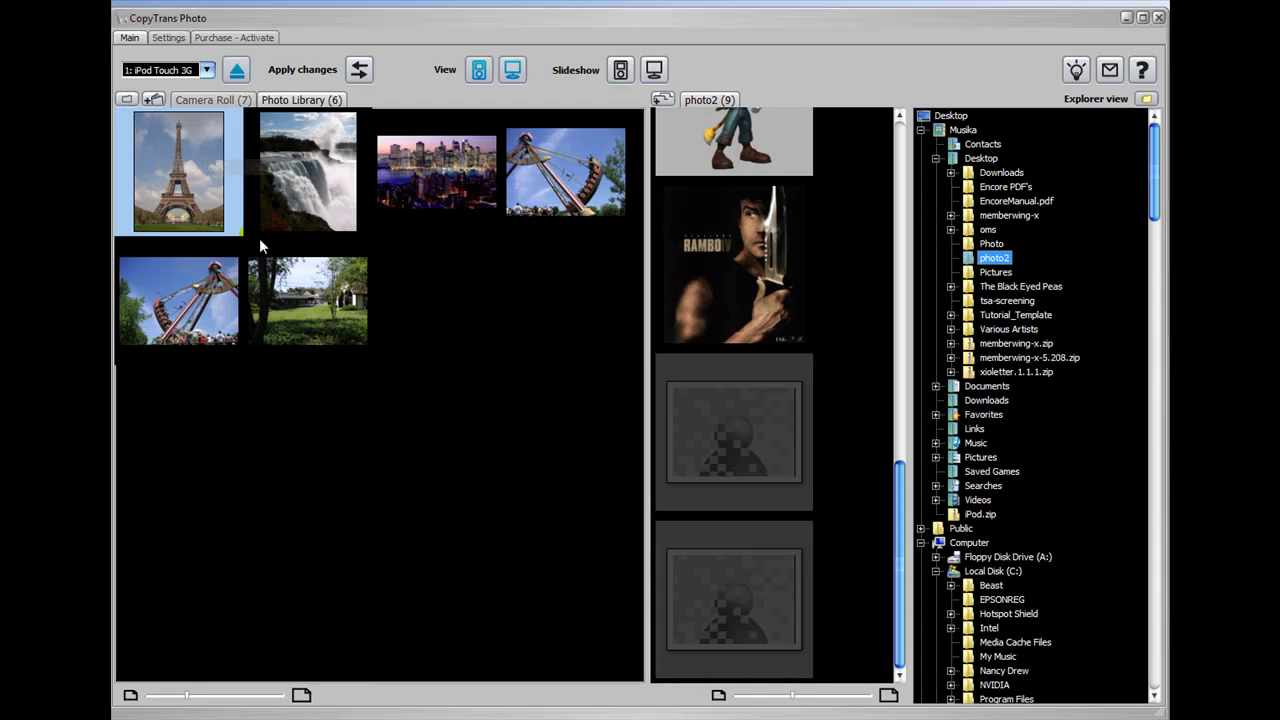
{"action": "left_click", "coordinate": [357, 73]}
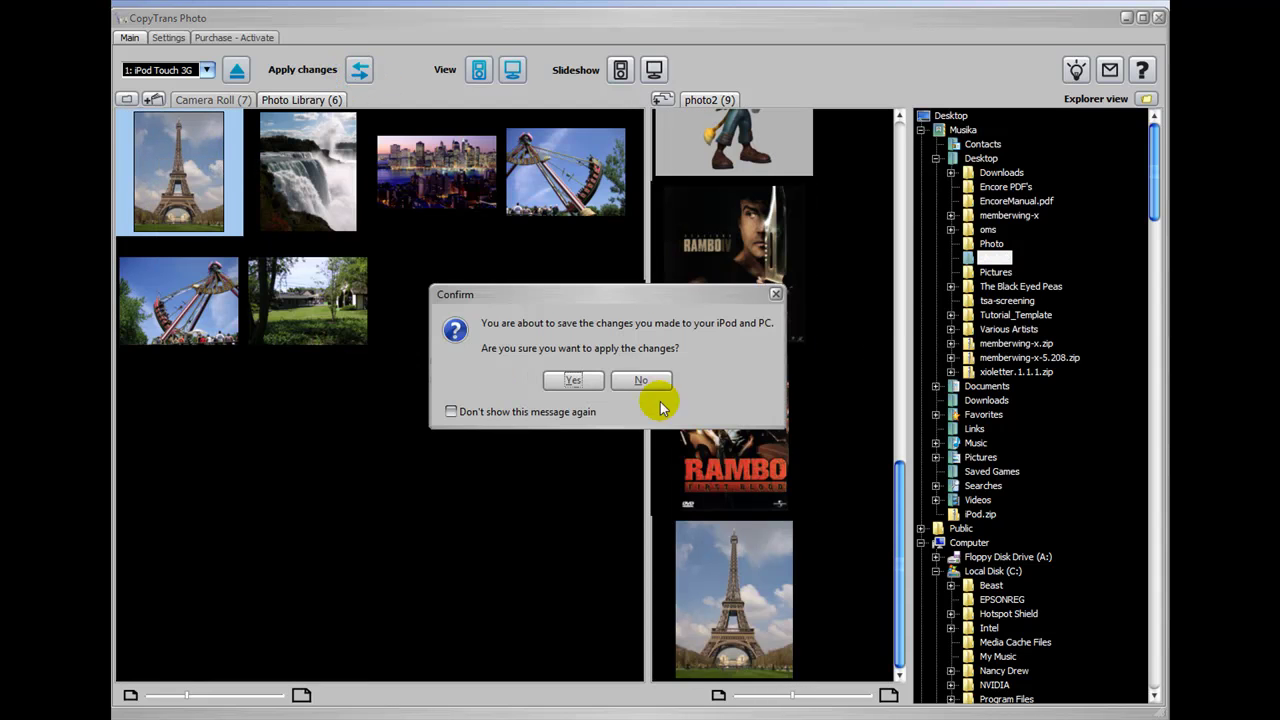
{"action": "left_click", "coordinate": [563, 378]}
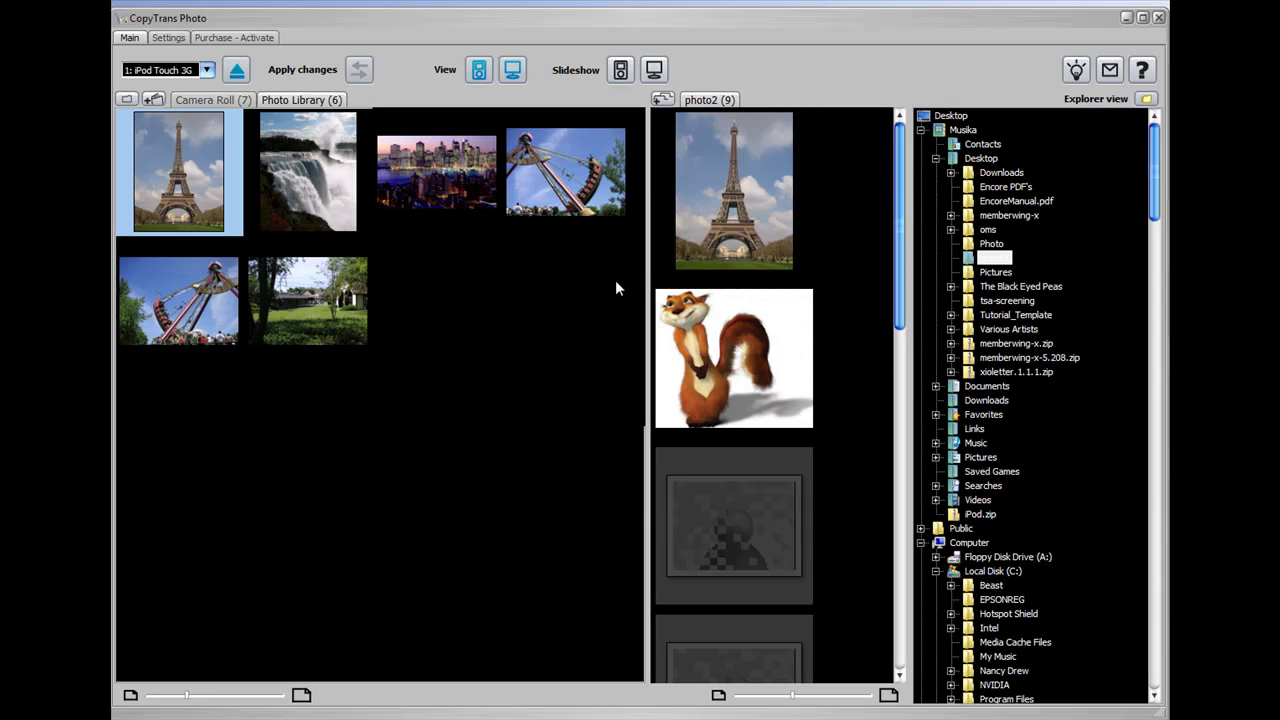
{"action": "left_click", "coordinate": [472, 292]}
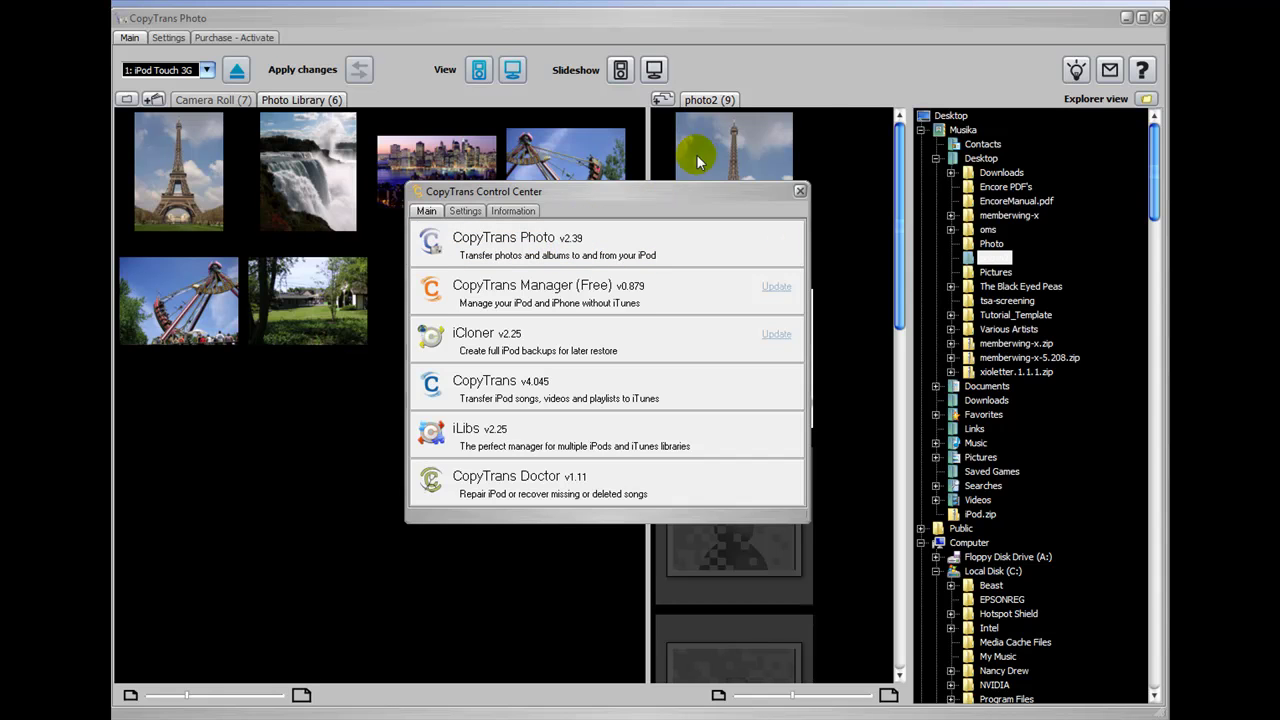
Close the CopyTrans Control Center window to return to the library and photo2's 9 photos
{"action": "left_click", "coordinate": [735, 38]}
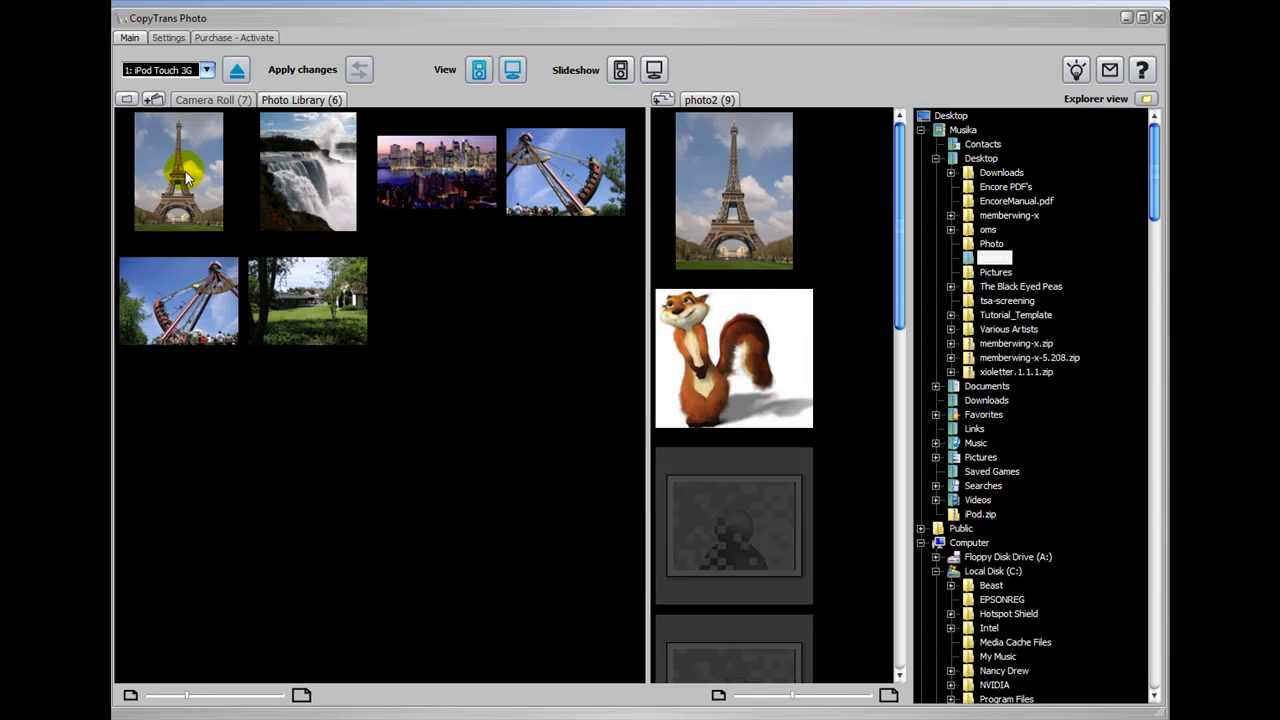